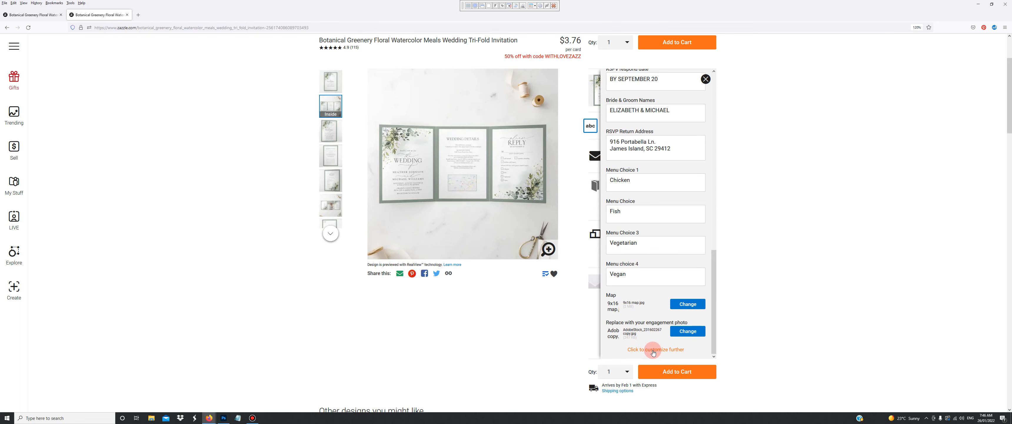
- Open the invitation for further customization and look over the layers of the Inside First Panel
{"action": "left_click", "coordinate": [653, 350]}
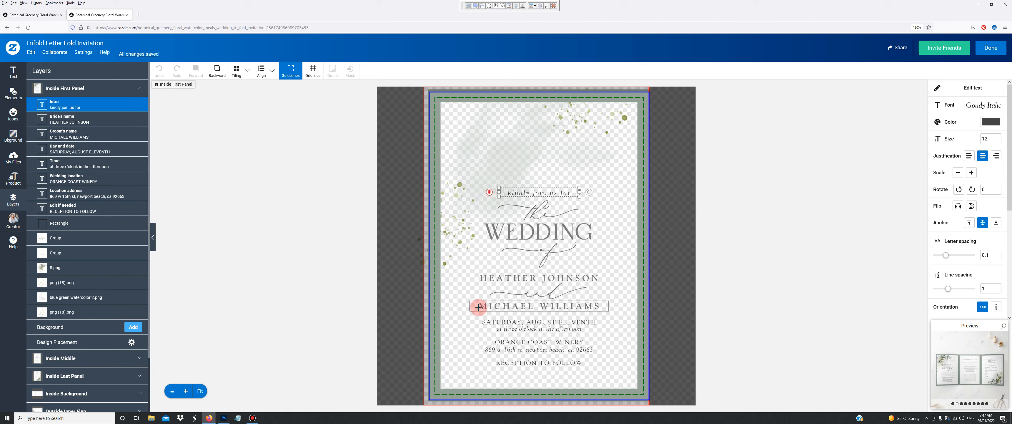
{"action": "scroll", "coordinate": [105, 224], "scroll_direction": "down", "scroll_amount": 3}
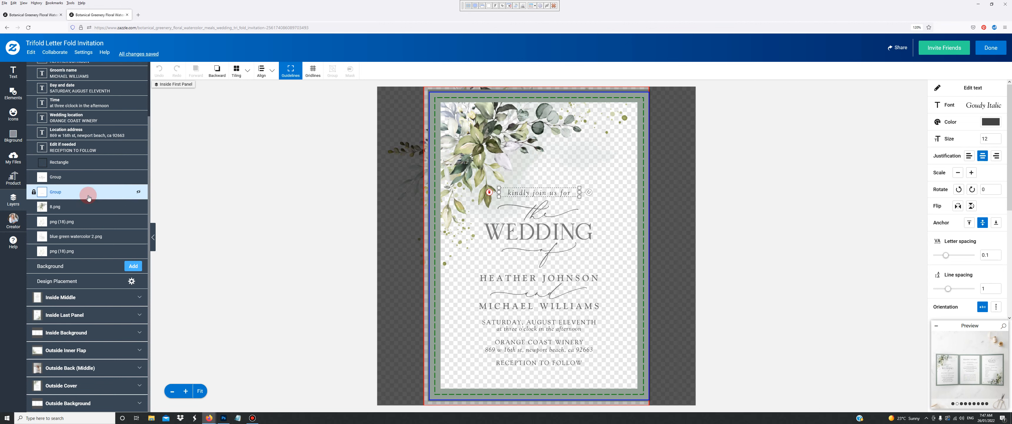
{"action": "scroll", "coordinate": [86, 195], "scroll_direction": "up", "scroll_amount": 3}
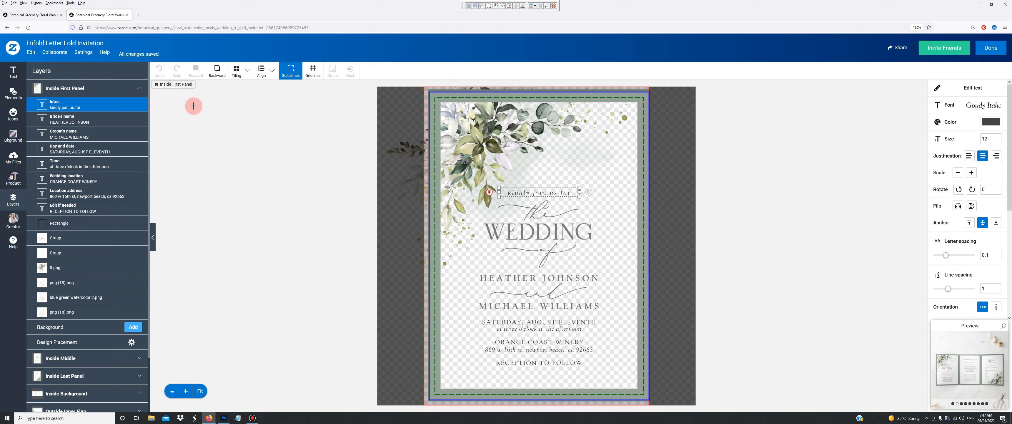
- Collapse the Inside First Panel and Inside Middle layer lists and expand the Inside Last Panel layers
{"action": "left_click", "coordinate": [140, 90]}
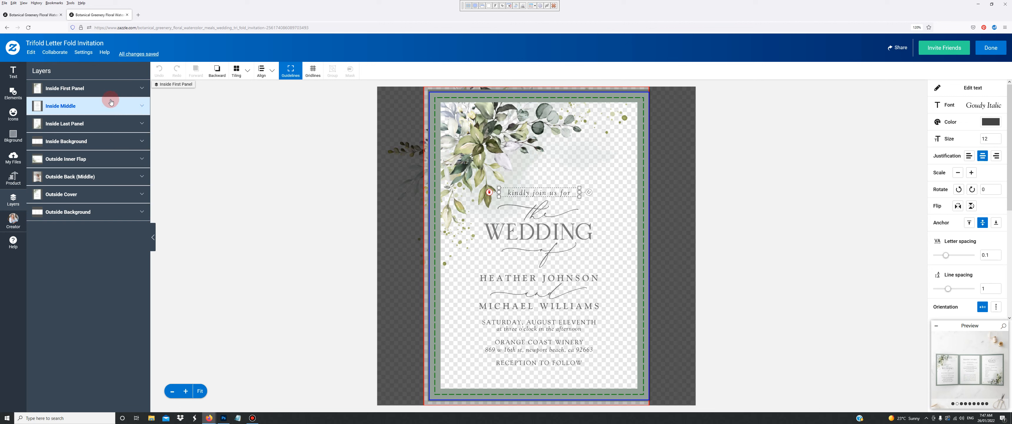
{"action": "left_click", "coordinate": [140, 105]}
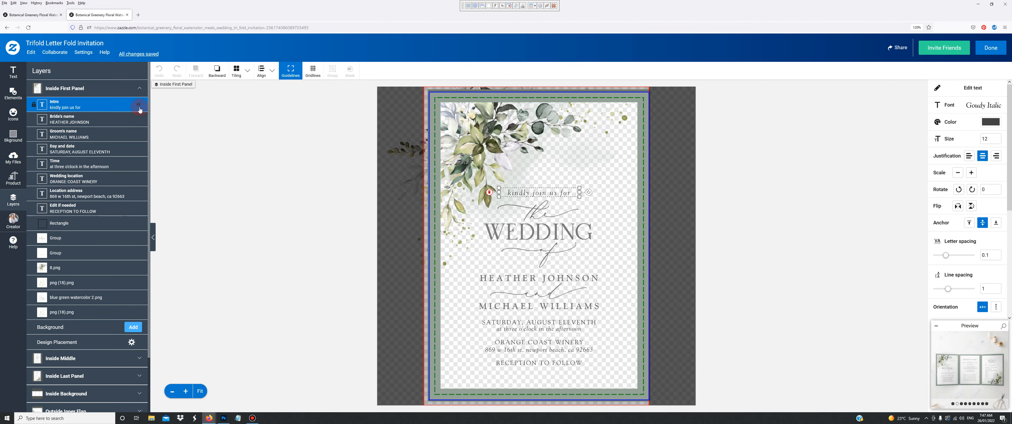
{"action": "left_click", "coordinate": [140, 89]}
{"action": "left_click", "coordinate": [141, 106]}
{"action": "left_click", "coordinate": [141, 105]}
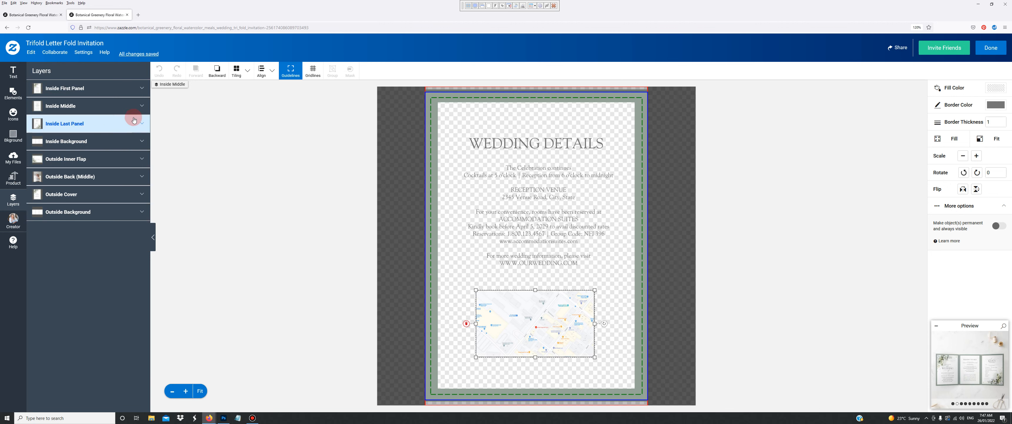
{"action": "left_click", "coordinate": [105, 124]}
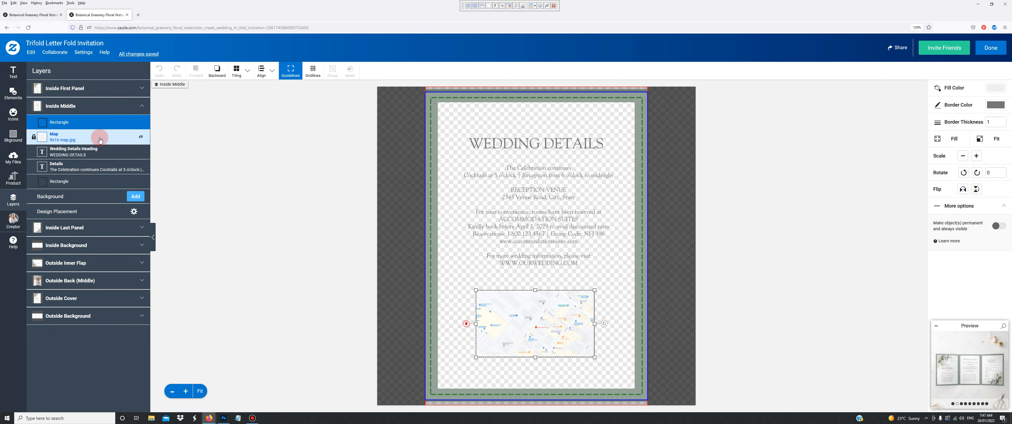
{"action": "left_click", "coordinate": [127, 106]}
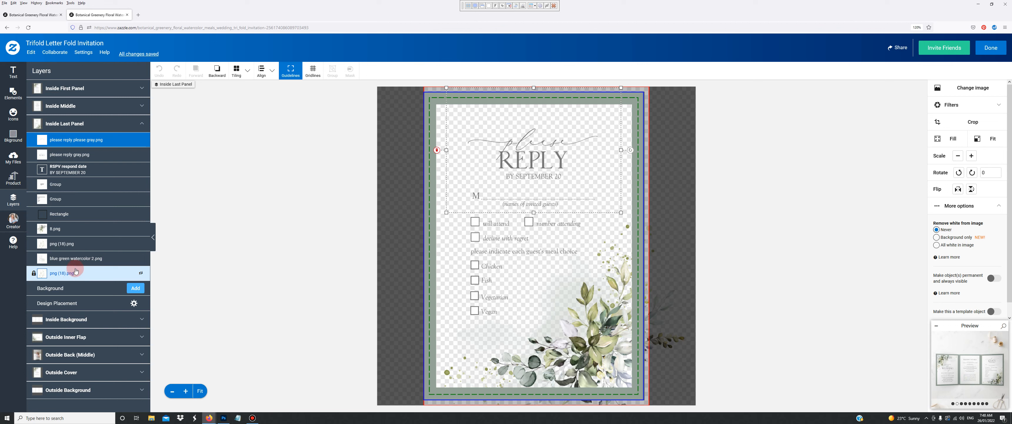
- Group the Inside Last Panel's greenery layers: 8.png, both png (18).png images and blue green watercolor 2.png
{"action": "left_click", "coordinate": [65, 230]}
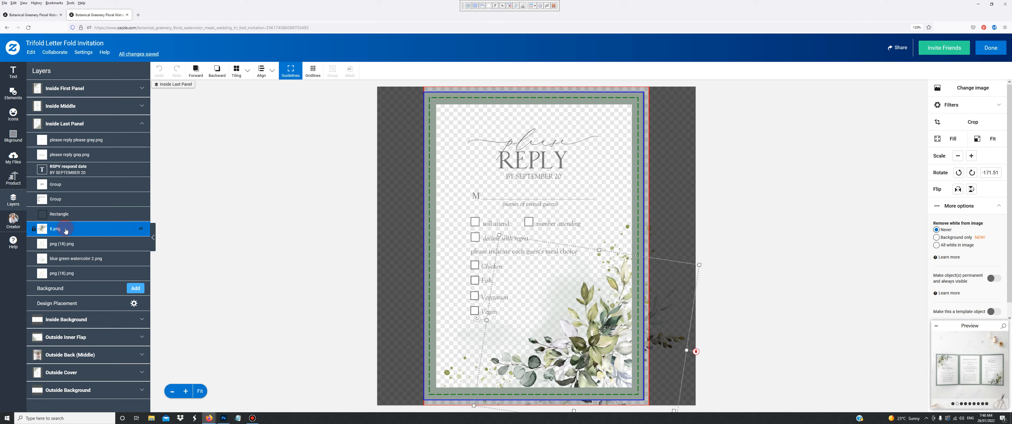
{"action": "left_click", "coordinate": [70, 273], "text": "shift"}
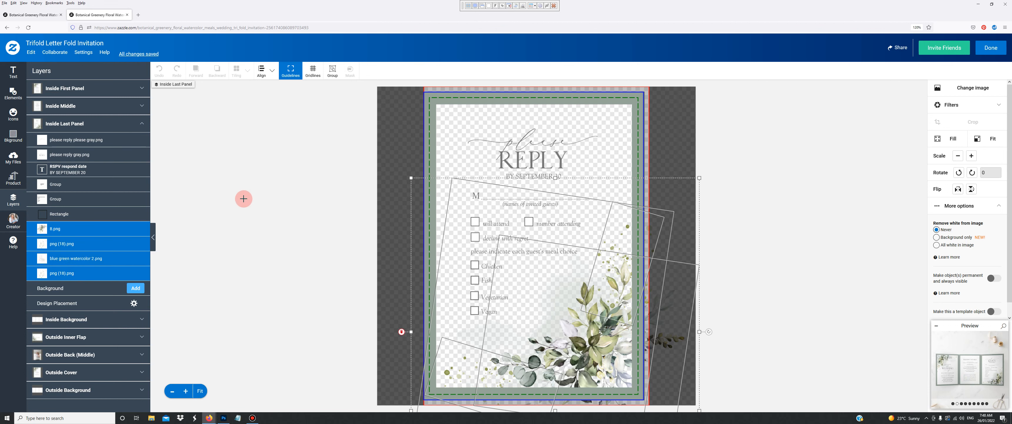
{"action": "key", "text": "ctrl+g"}
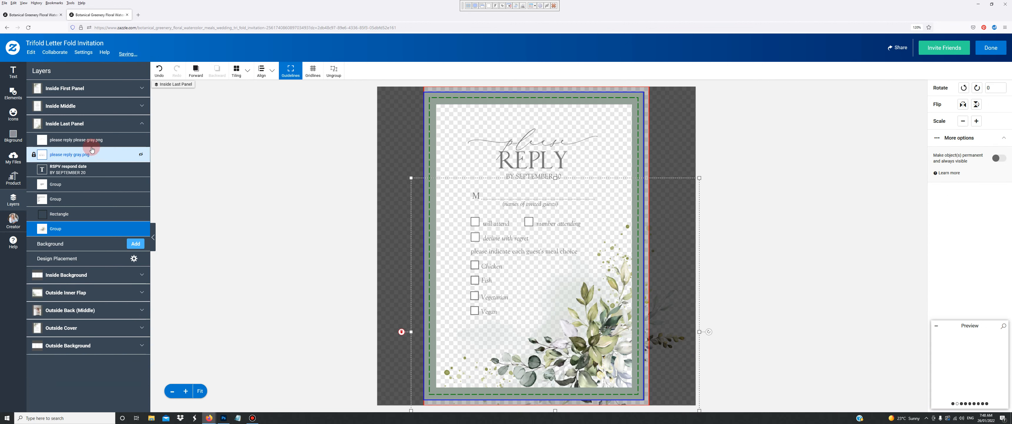
- Group the please reply please gray.png and please reply gray.png layers of the Inside Last Panel
{"action": "left_click", "coordinate": [90, 142]}
{"action": "left_click", "coordinate": [91, 154], "text": "shift"}
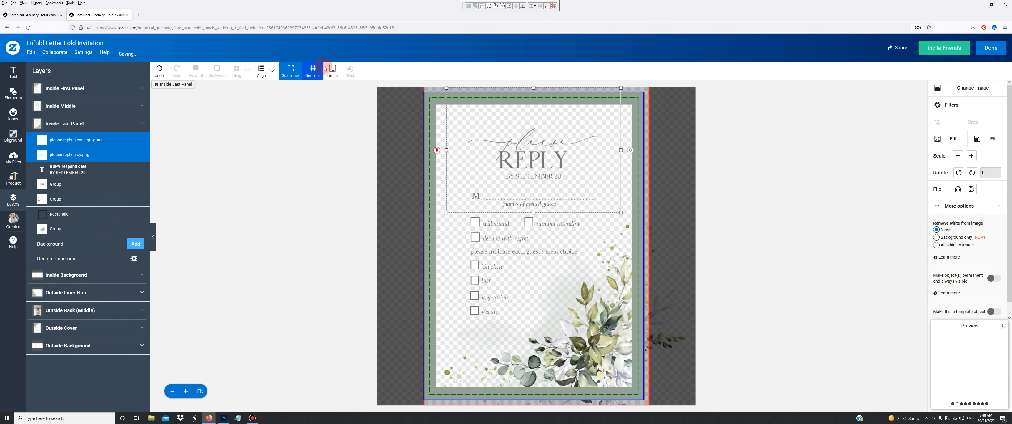
{"action": "left_click", "coordinate": [333, 70]}
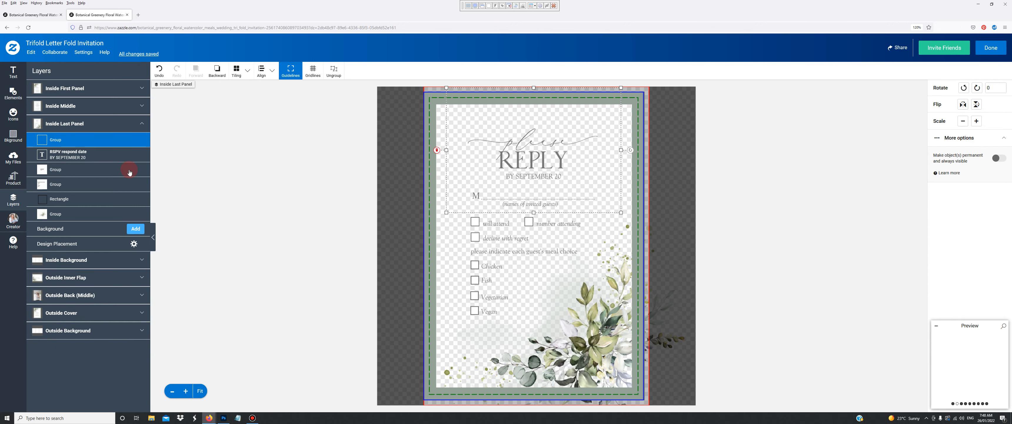
- Ungroup the meal choice group on the Inside Last Panel into its separate text and checkbox layers
{"action": "left_click", "coordinate": [100, 170]}
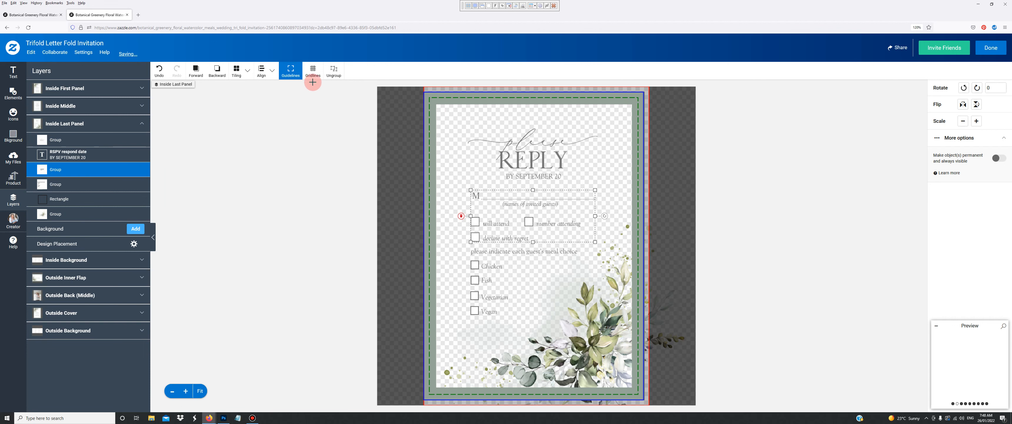
{"action": "left_click", "coordinate": [329, 82]}
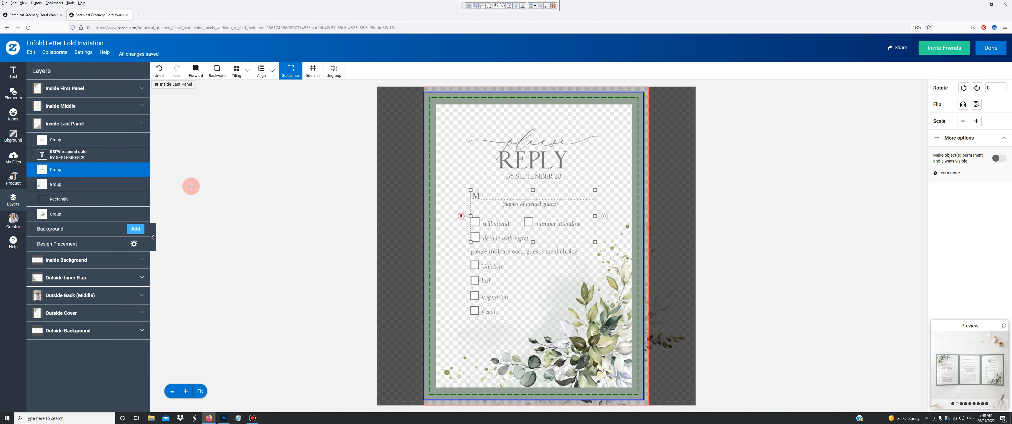
{"action": "left_click", "coordinate": [101, 184]}
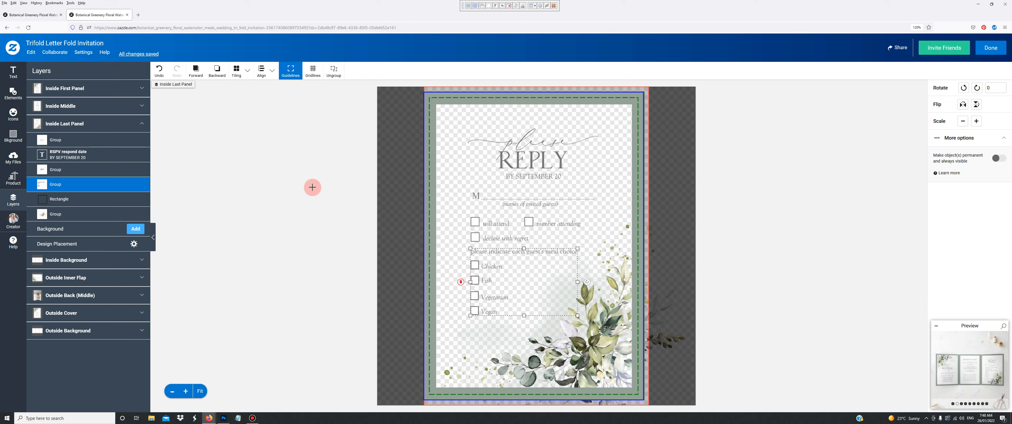
{"action": "key", "text": "ctrl+shift+g"}
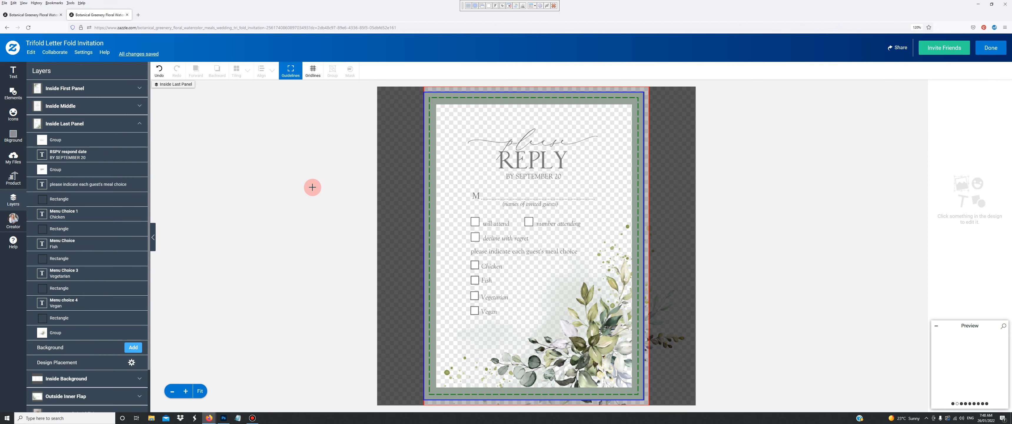
- Examine which layers make up the meal choice section, especially the Chicken text and its checkbox rectangle
{"action": "left_click", "coordinate": [488, 267]}
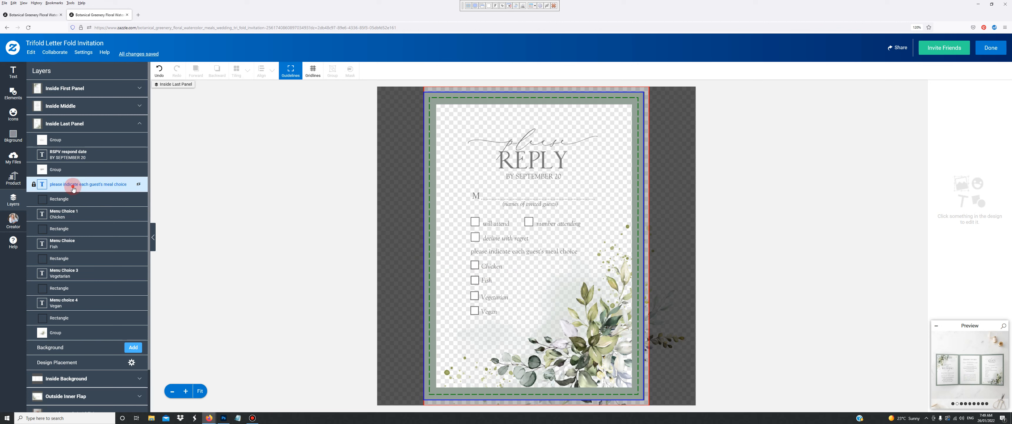
{"action": "left_click", "coordinate": [74, 188]}
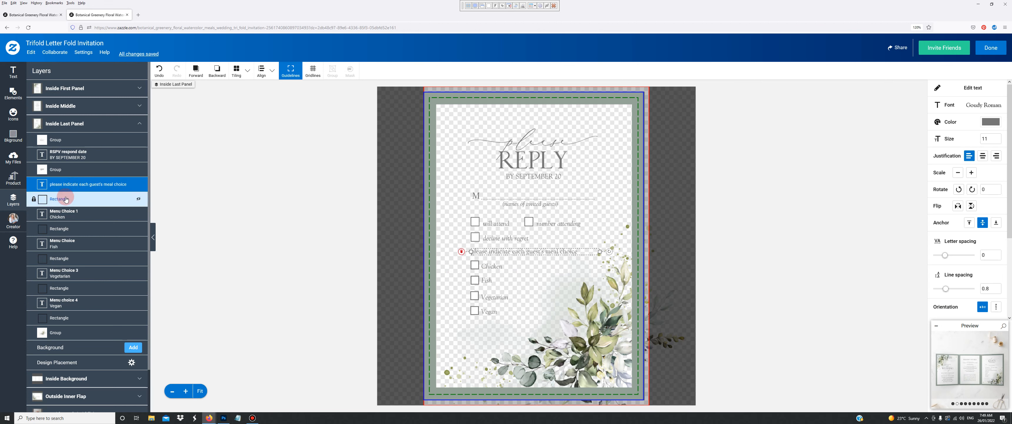
{"action": "left_click", "coordinate": [66, 199]}
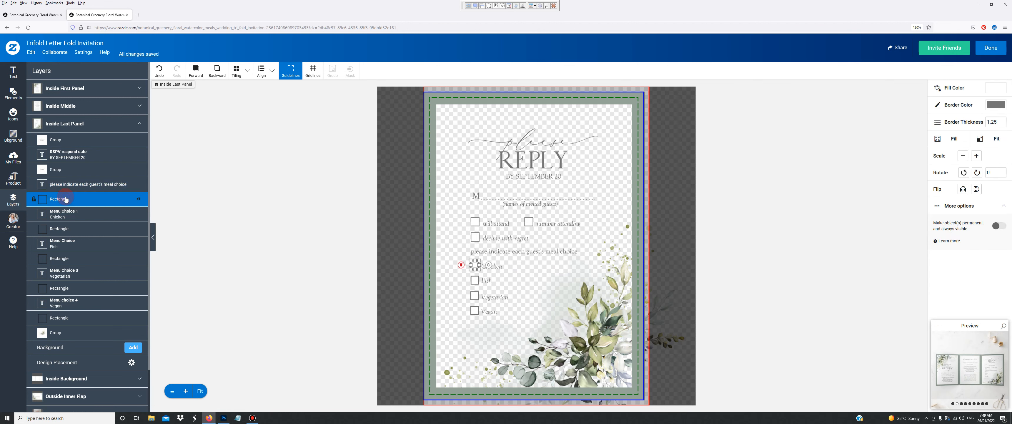
{"action": "left_click", "coordinate": [81, 217]}
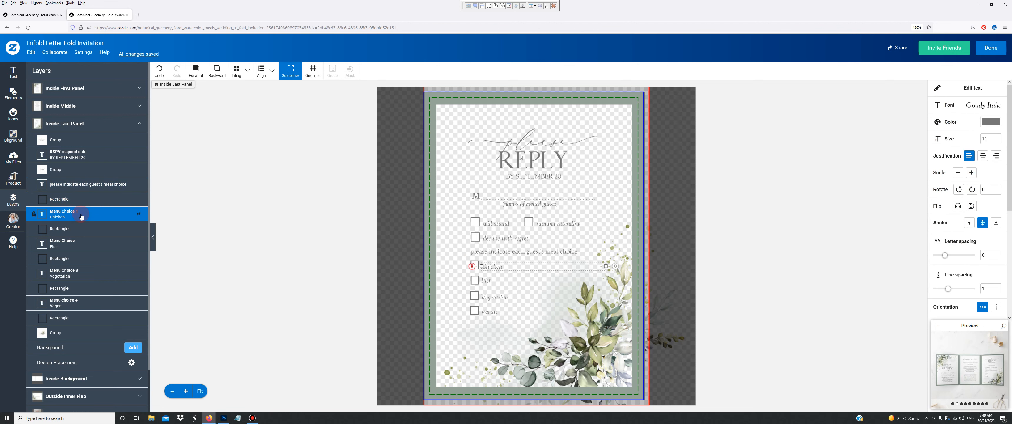
{"action": "left_click", "coordinate": [79, 200]}
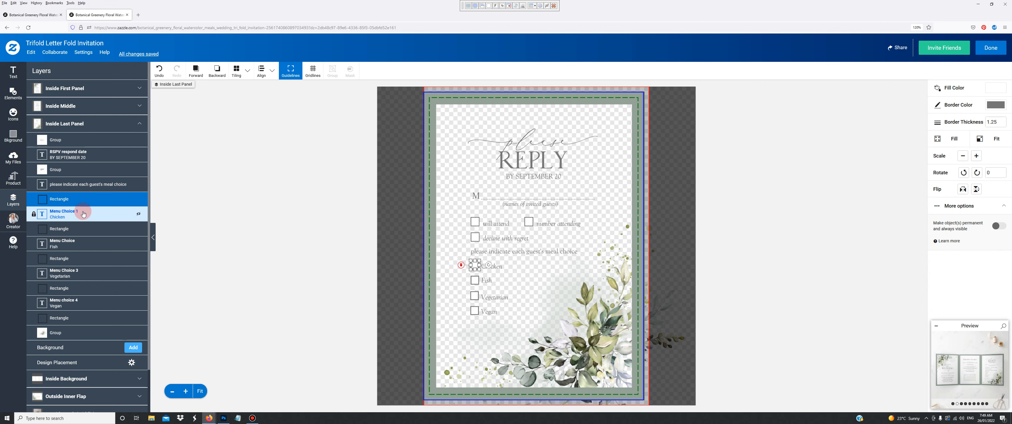
{"action": "left_click", "coordinate": [83, 213]}
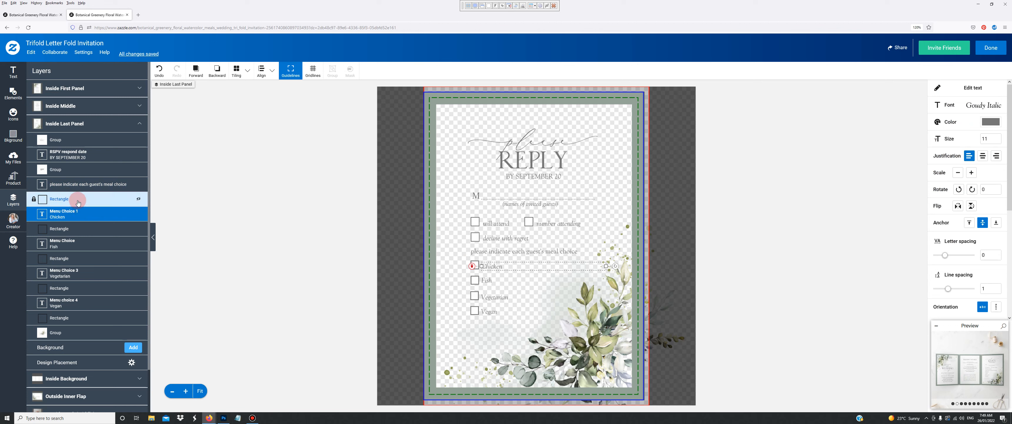
{"action": "left_click", "coordinate": [78, 200]}
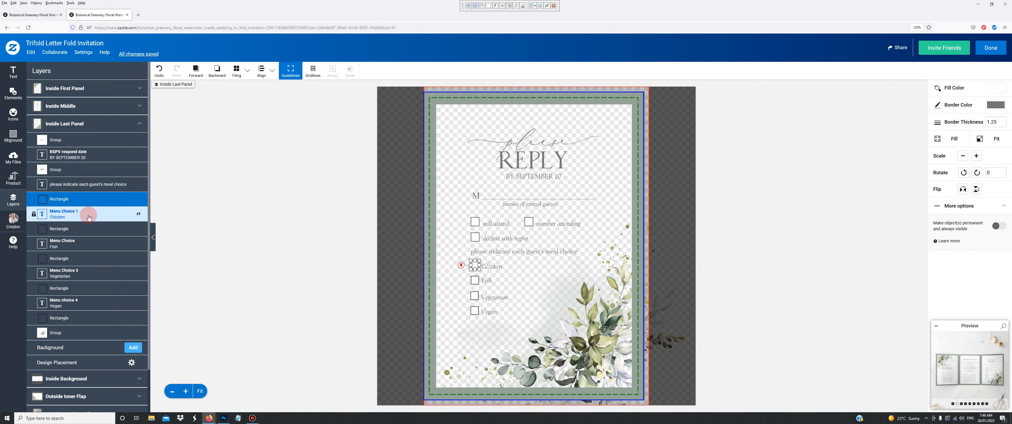
{"action": "left_click", "coordinate": [88, 214]}
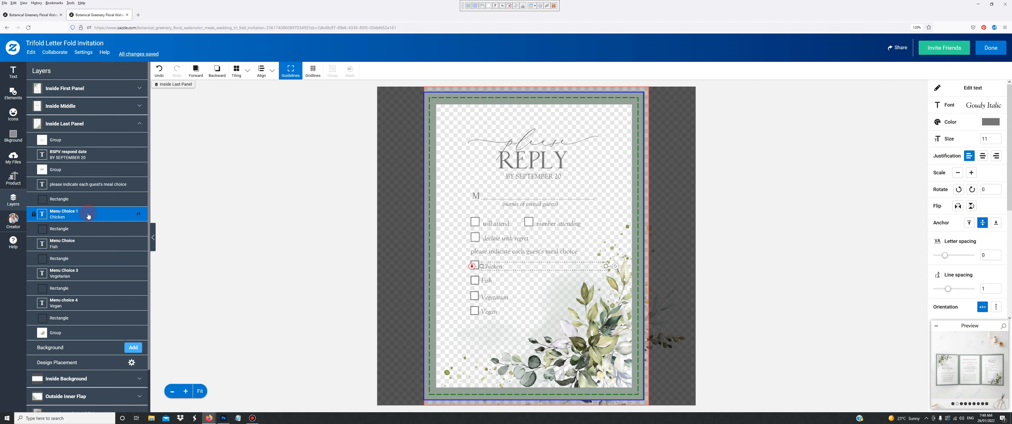
{"action": "left_click", "coordinate": [84, 202]}
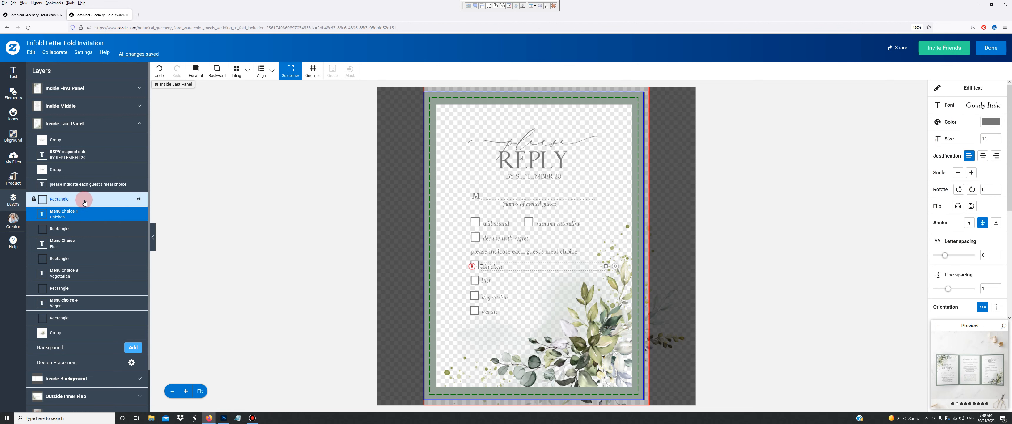
{"action": "left_click", "coordinate": [86, 214]}
{"action": "left_click", "coordinate": [81, 200]}
{"action": "left_click", "coordinate": [80, 200]}
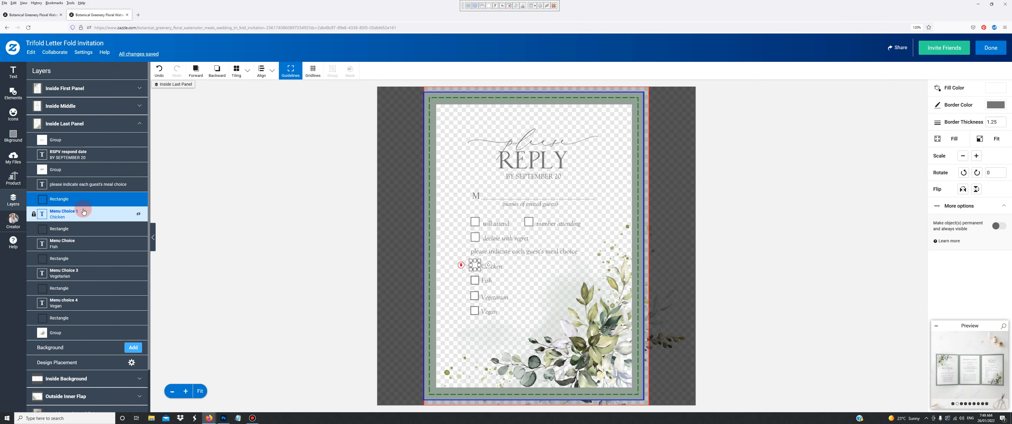
{"action": "left_click", "coordinate": [83, 211]}
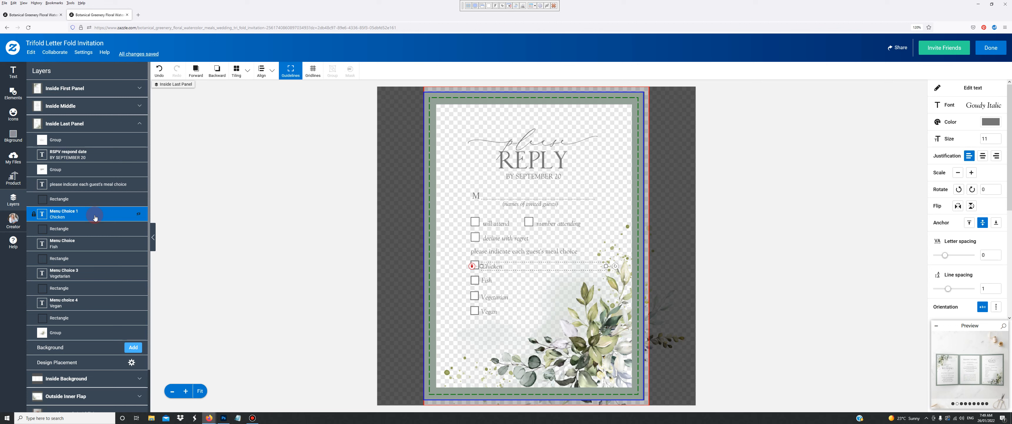
{"action": "left_click", "coordinate": [87, 201], "text": "shift"}
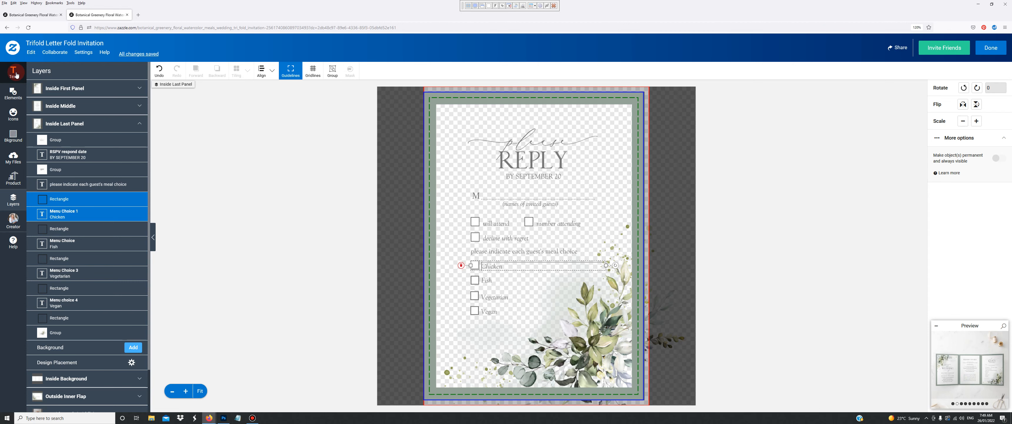
- Try adding the text "Beef" as a new object on the Inside Last Panel
{"action": "left_click", "coordinate": [13, 73]}
{"action": "left_click", "coordinate": [65, 77]}
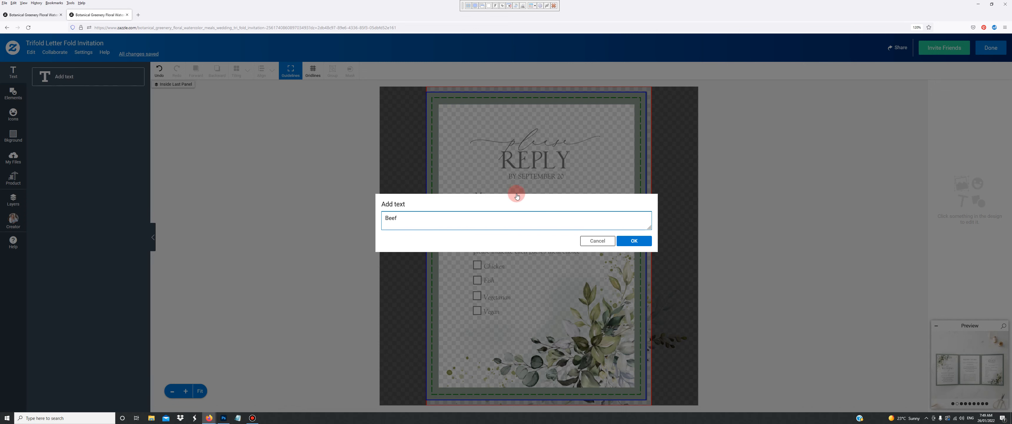
{"action": "left_click", "coordinate": [636, 241]}
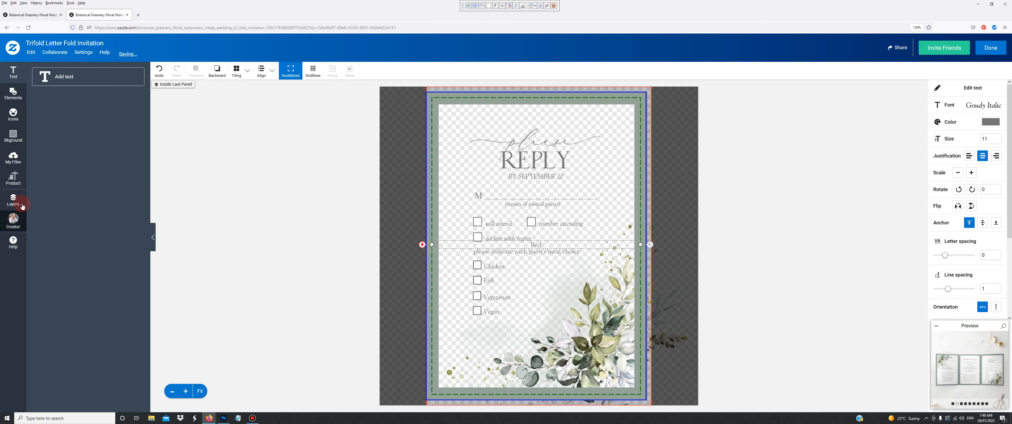
{"action": "left_click", "coordinate": [18, 200]}
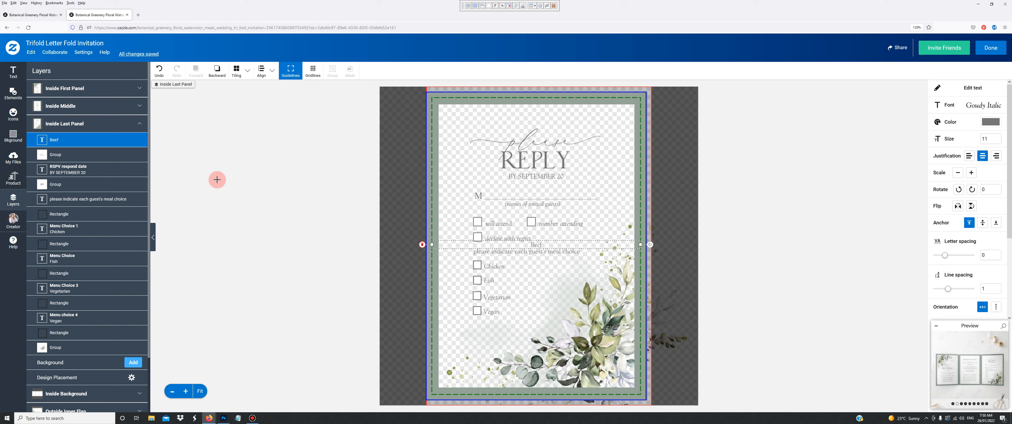
{"action": "key", "text": "ctrl+z"}
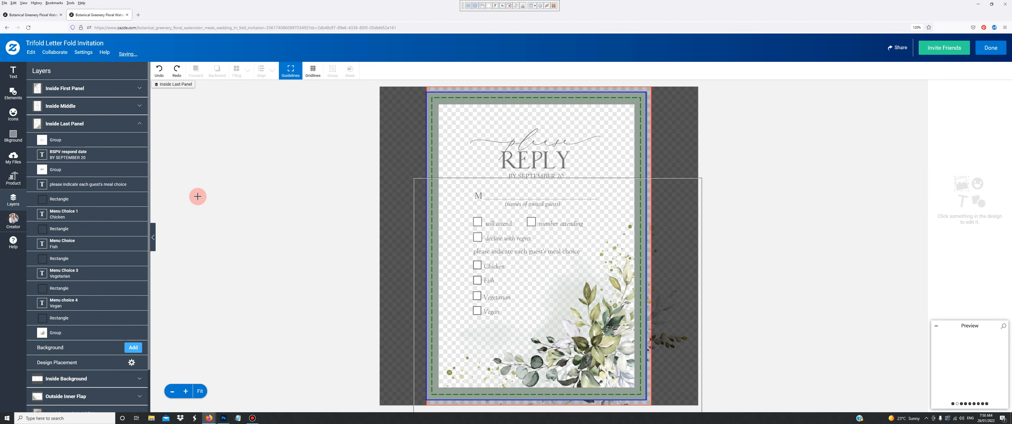
- Add the text "Beef" to the Inside Last Panel, carrying over the Chicken text's style, and show the panel's layers
{"action": "left_click", "coordinate": [92, 214]}
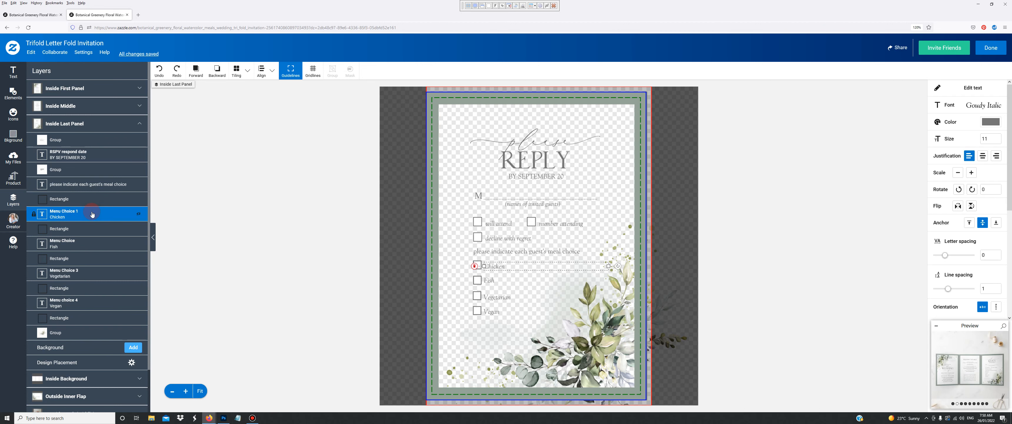
{"action": "left_click", "coordinate": [15, 76]}
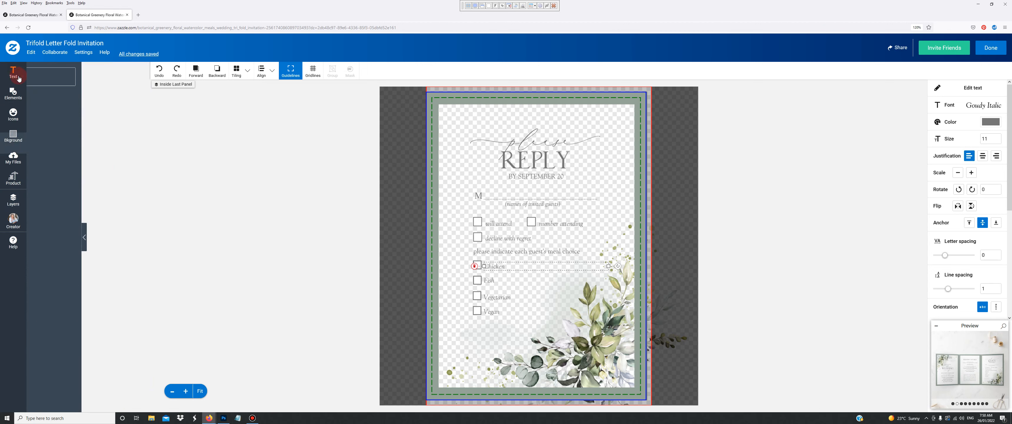
{"action": "left_click", "coordinate": [88, 78]}
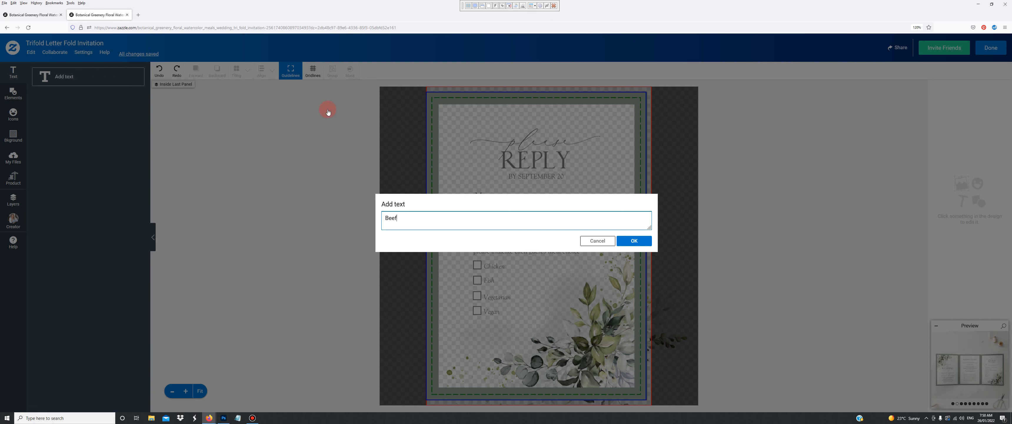
{"action": "left_click", "coordinate": [632, 240]}
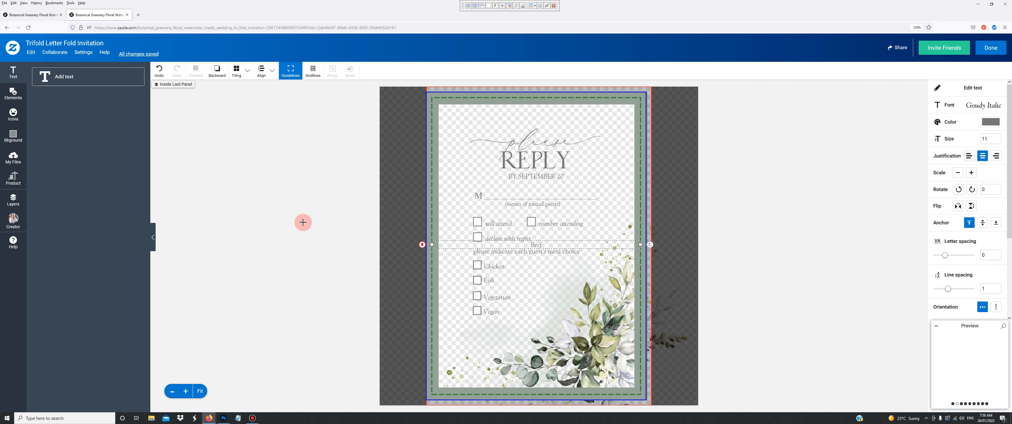
{"action": "left_click", "coordinate": [16, 197]}
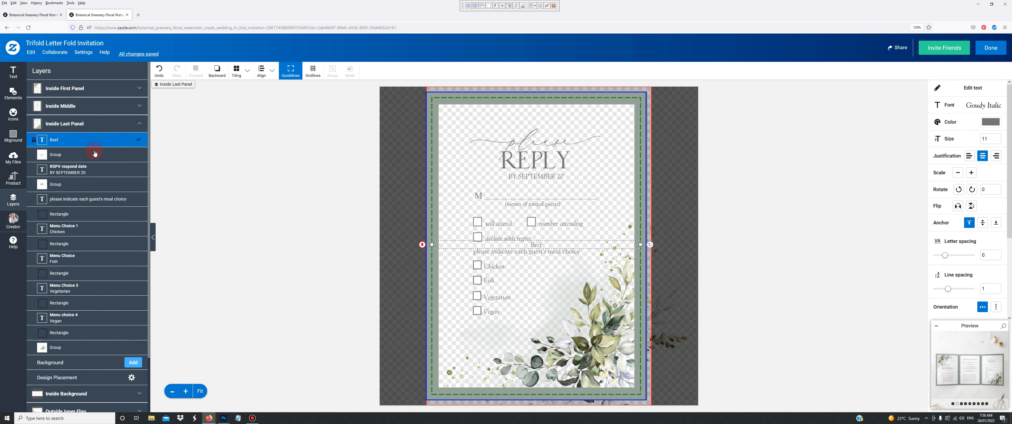
- Compare the font, size and justification settings of the Chicken text with those of the new Beef text
{"action": "left_click", "coordinate": [77, 230]}
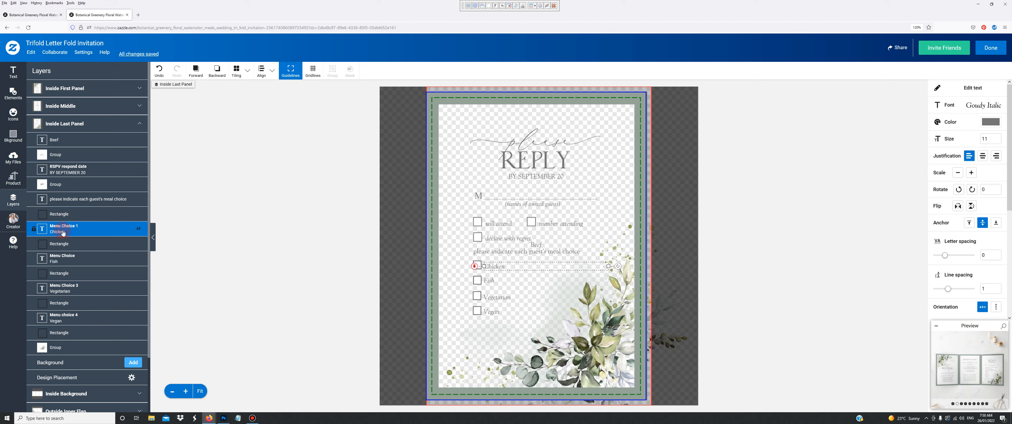
{"action": "left_click", "coordinate": [32, 52]}
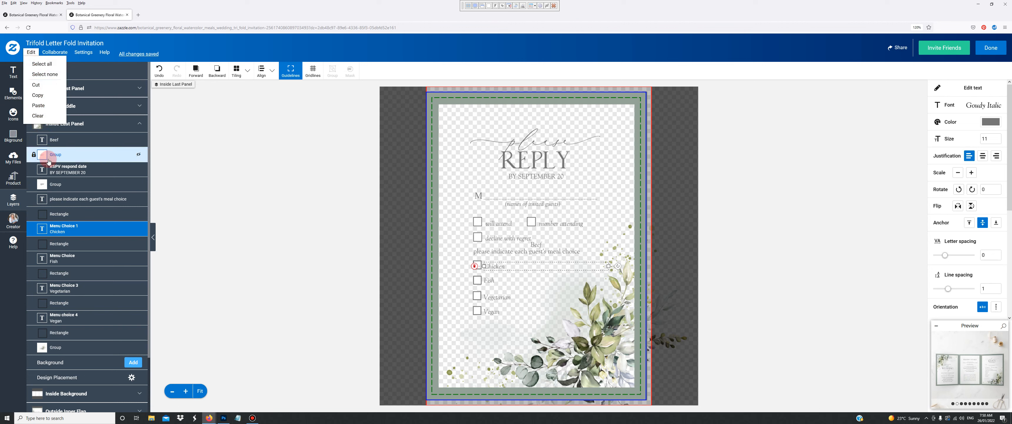
{"action": "left_click", "coordinate": [173, 172]}
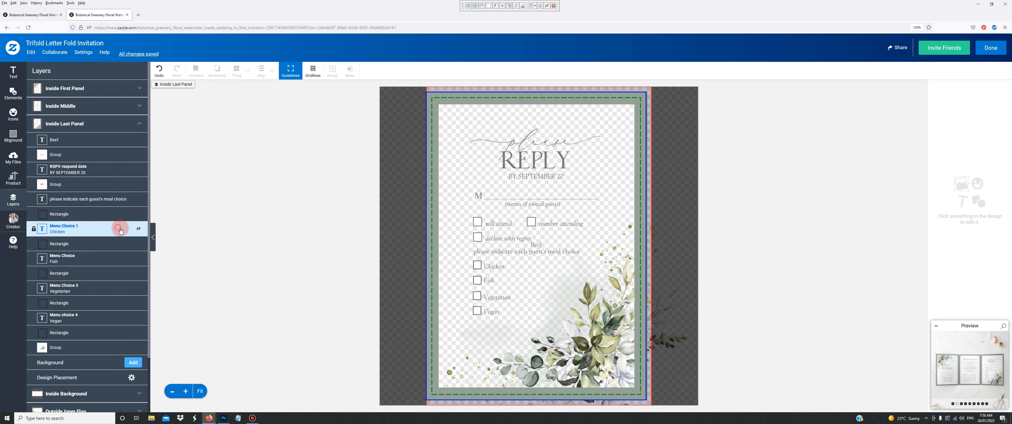
{"action": "left_click", "coordinate": [120, 230]}
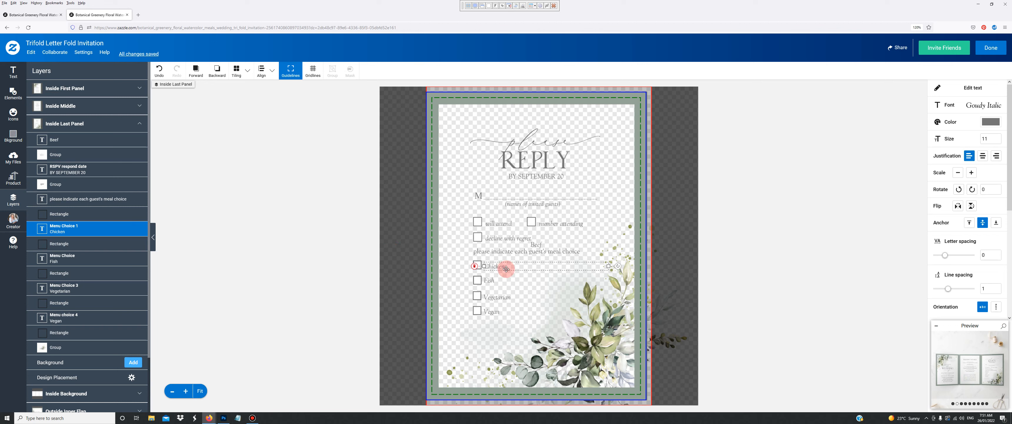
{"action": "left_click", "coordinate": [952, 106]}
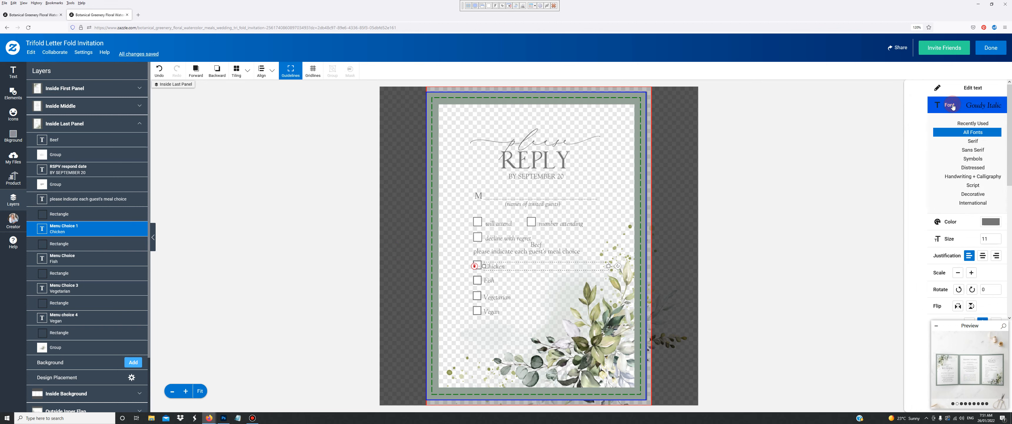
{"action": "left_click", "coordinate": [966, 220]}
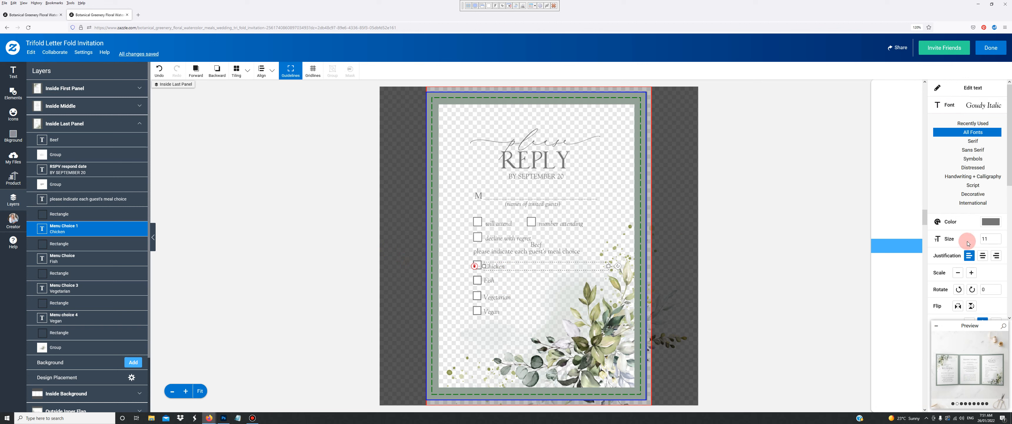
{"action": "left_click", "coordinate": [970, 110]}
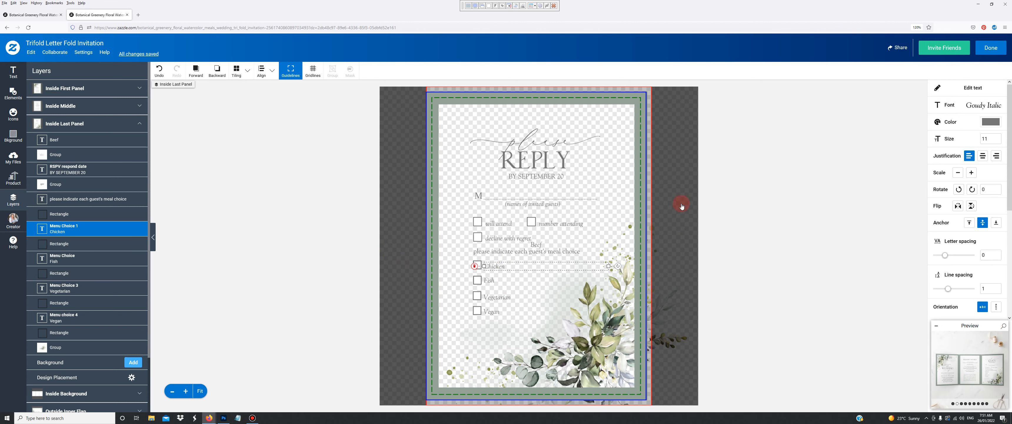
{"action": "left_click", "coordinate": [57, 140]}
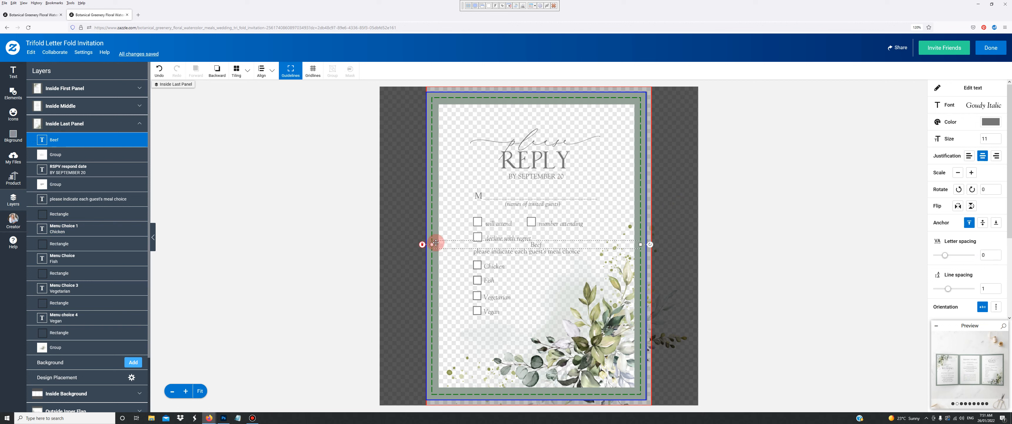
{"action": "left_click", "coordinate": [98, 227]}
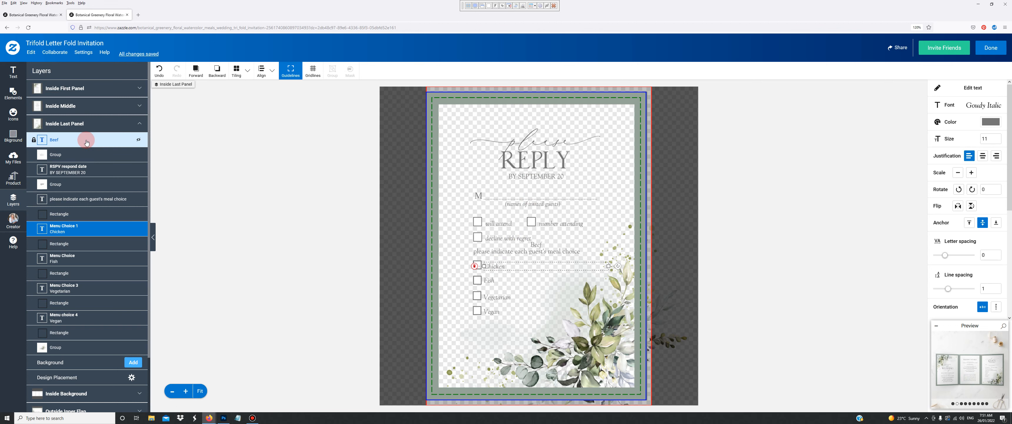
- Duplicate the checkbox rectangle that belongs to the Chicken meal choice
{"action": "left_click", "coordinate": [80, 214]}
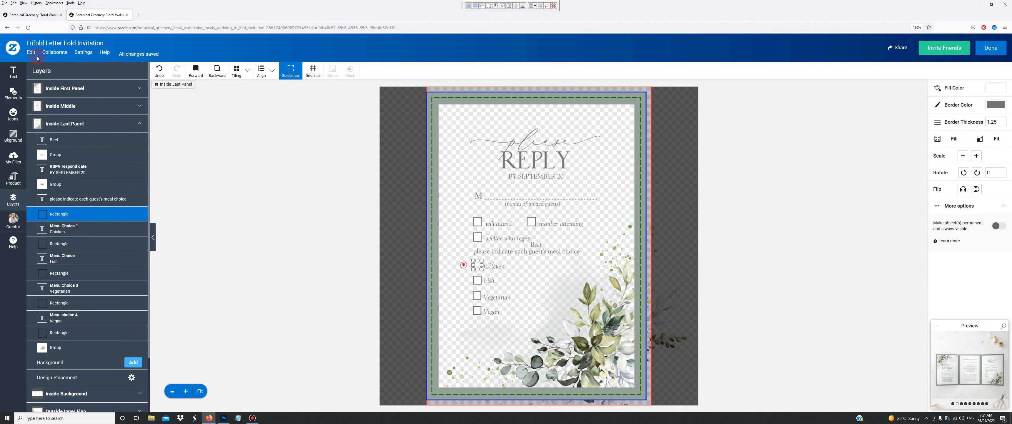
{"action": "left_click", "coordinate": [32, 56]}
{"action": "left_click", "coordinate": [40, 94]}
{"action": "left_click", "coordinate": [33, 54]}
{"action": "left_click", "coordinate": [34, 105]}
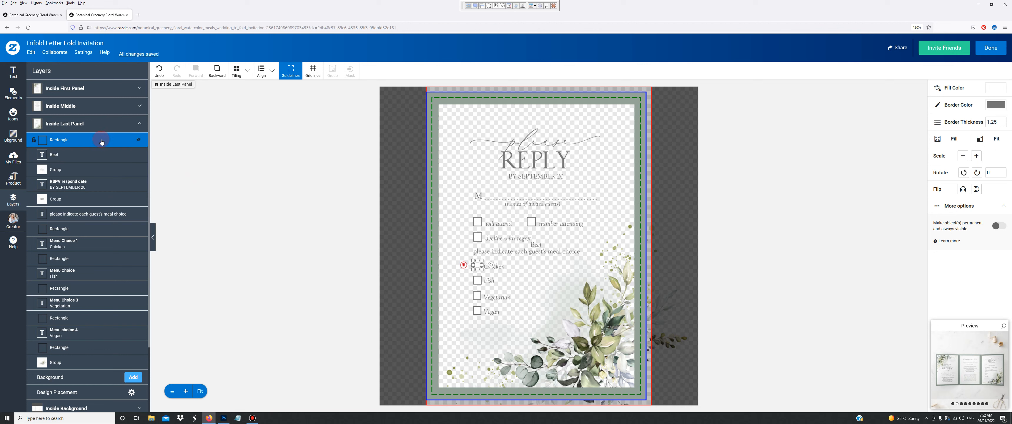
- Move the Beef text and the copied checkbox to the right of Chicken, with the checkbox just before the Beef text
{"action": "left_click", "coordinate": [90, 155], "text": "shift"}
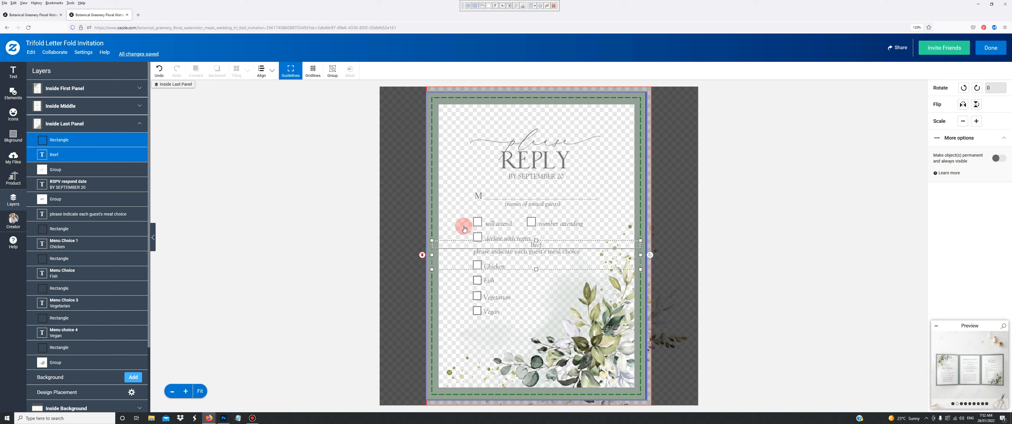
{"action": "left_click_drag", "start_coordinate": [554, 246], "coordinate": [578, 268]}
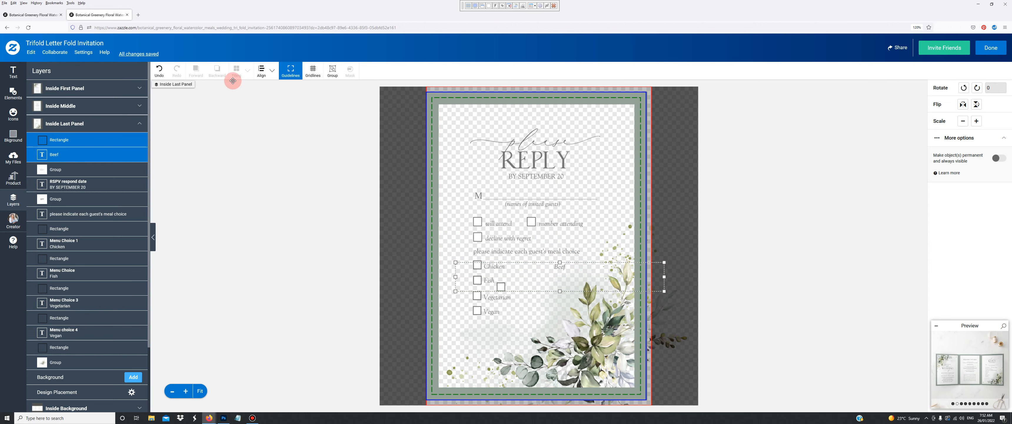
{"action": "left_click", "coordinate": [178, 126]}
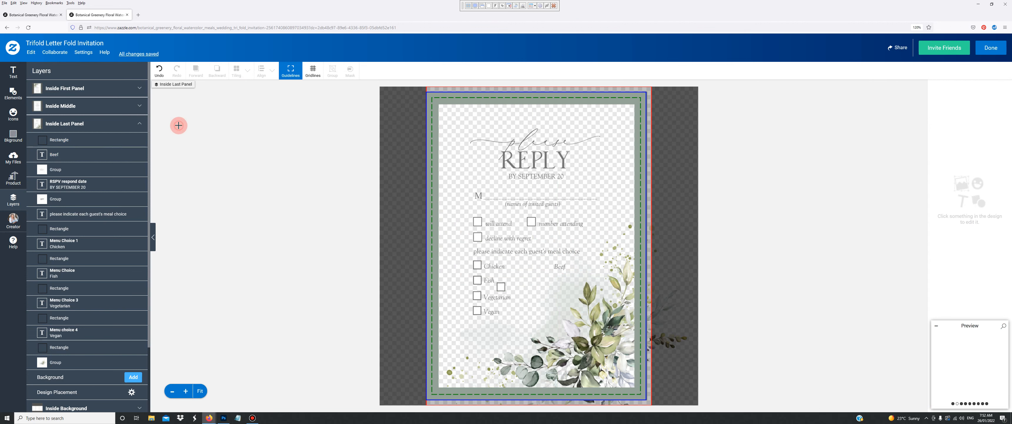
{"action": "left_click", "coordinate": [74, 144]}
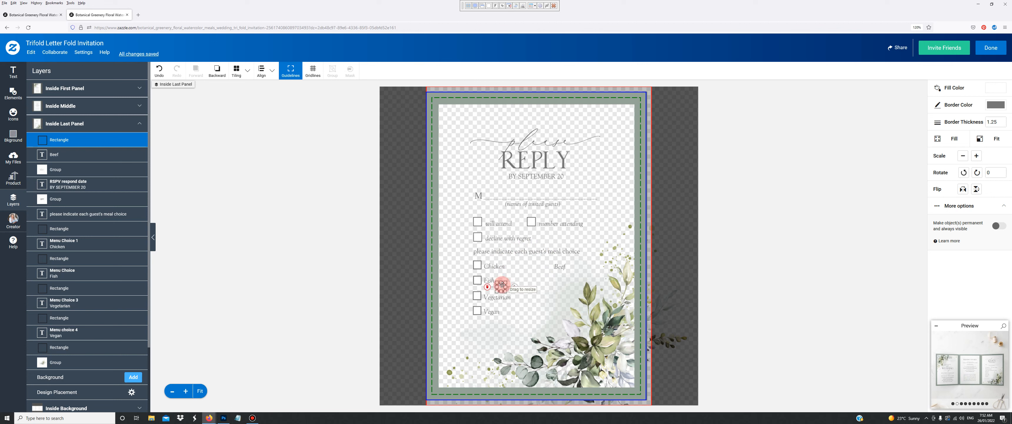
{"action": "left_click_drag", "start_coordinate": [501, 287], "coordinate": [545, 266]}
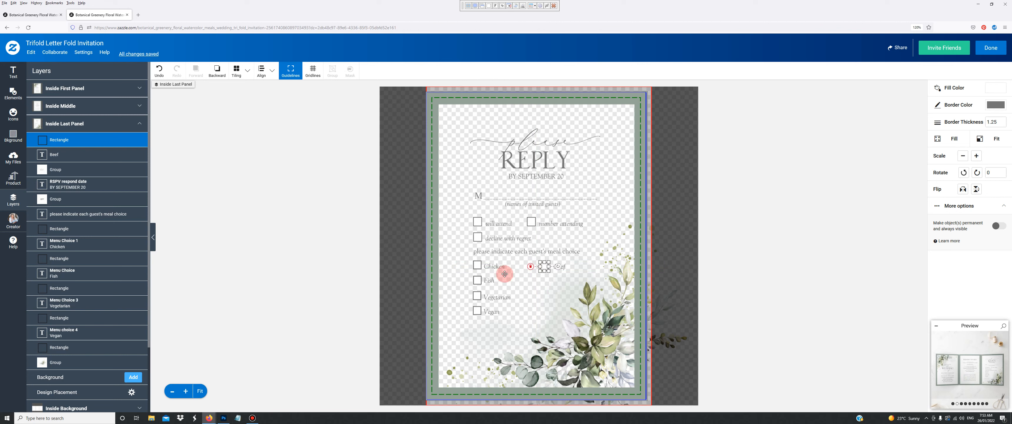
- Left-justify the Beef text and resize its text box so it starts just right of its checkbox and ends near the card's inner edge
{"action": "left_click", "coordinate": [74, 154]}
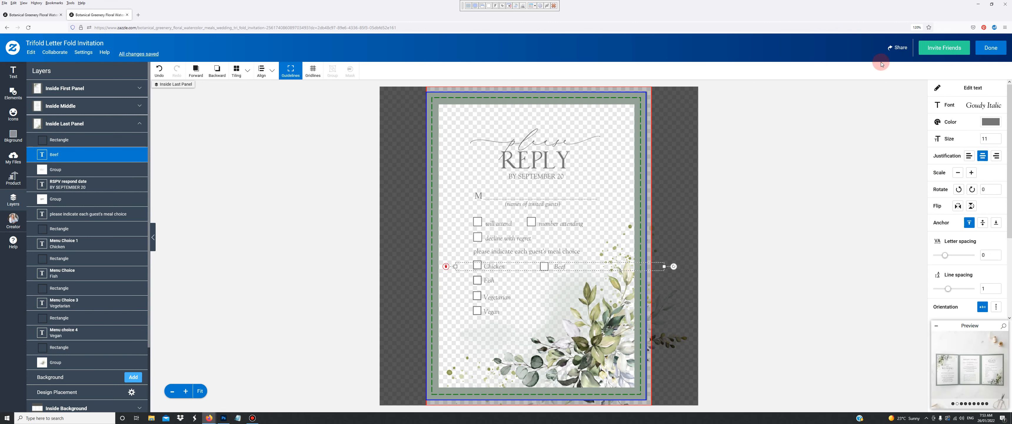
{"action": "left_click", "coordinate": [970, 157]}
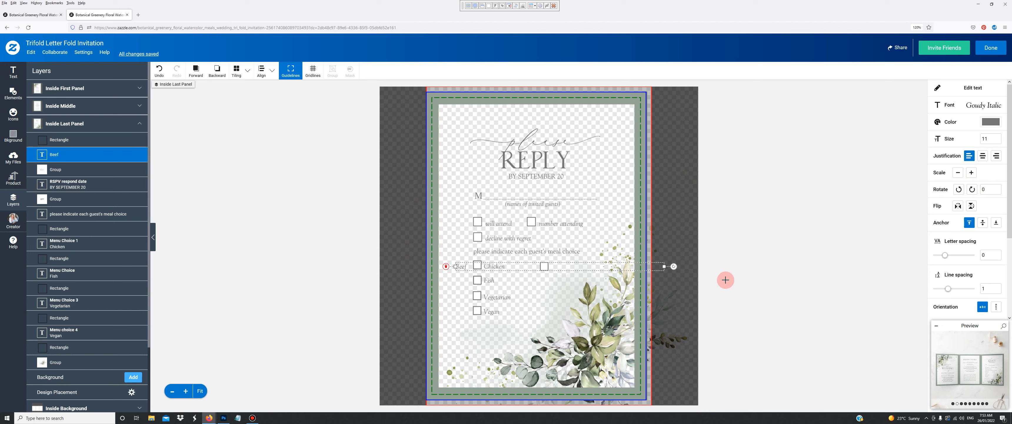
{"action": "left_click_drag", "start_coordinate": [661, 265], "coordinate": [572, 267]}
{"action": "left_click_drag", "start_coordinate": [594, 265], "coordinate": [631, 266]}
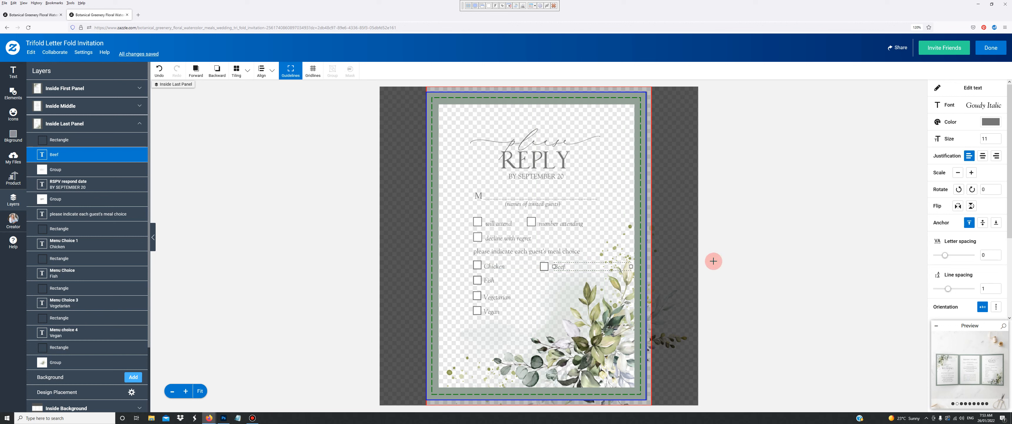
{"action": "left_click", "coordinate": [953, 96]}
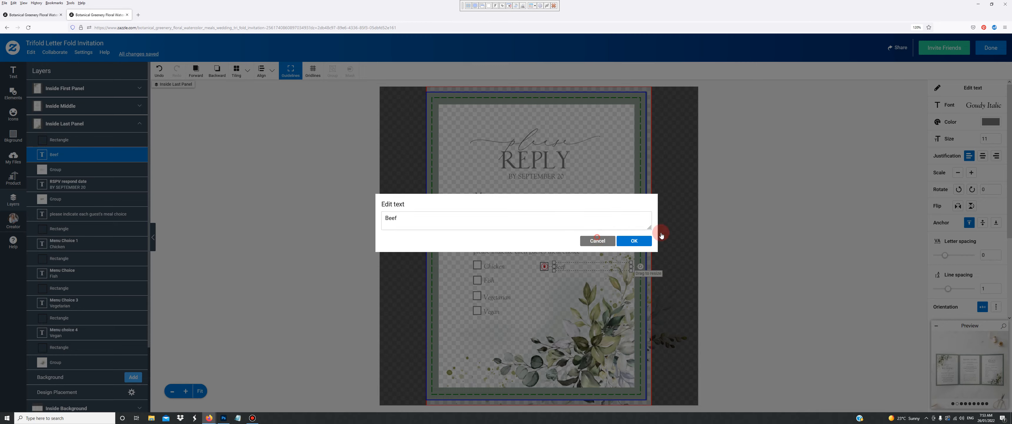
{"action": "left_click", "coordinate": [662, 235]}
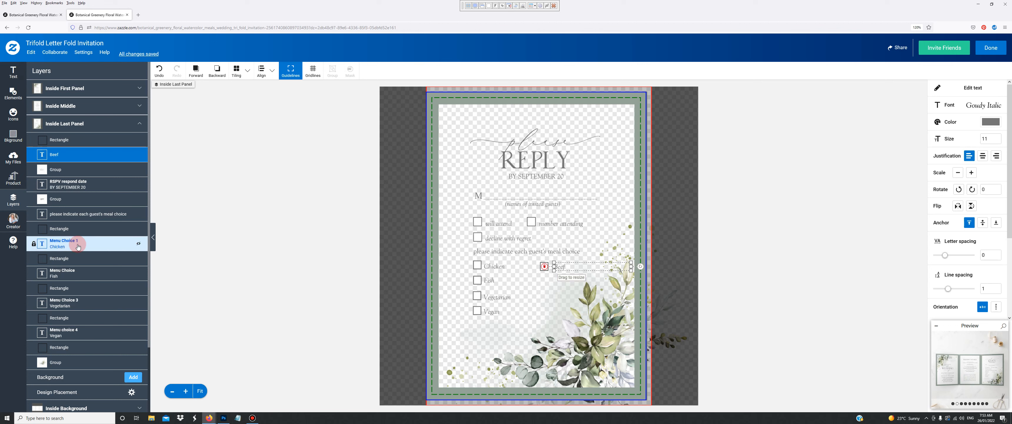
- Duplicate the Beef text together with its checkbox rectangle on the Inside Last Panel
{"action": "left_click", "coordinate": [50, 140], "text": "shift"}
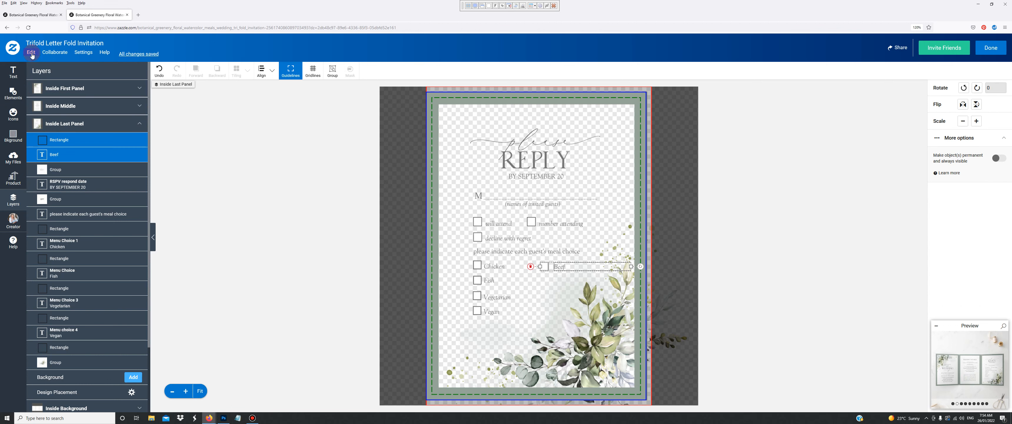
{"action": "left_click", "coordinate": [30, 52]}
{"action": "left_click", "coordinate": [36, 95]}
{"action": "left_click", "coordinate": [31, 53]}
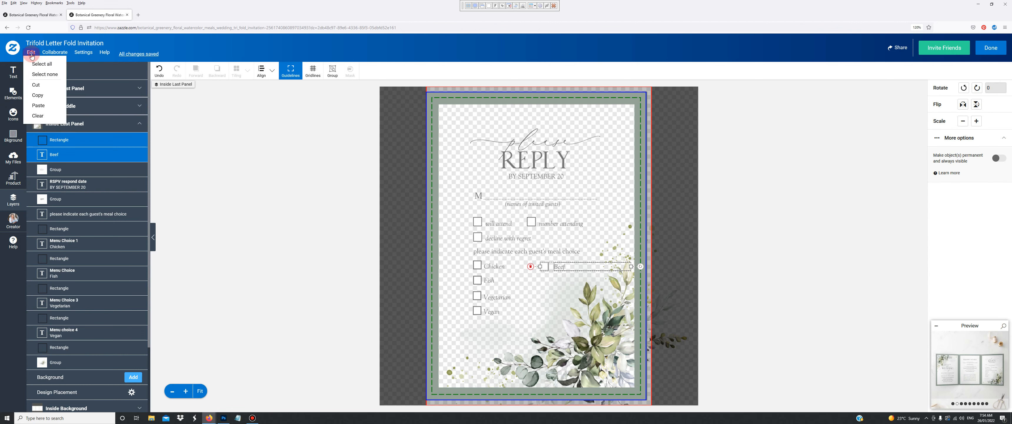
{"action": "left_click", "coordinate": [38, 105]}
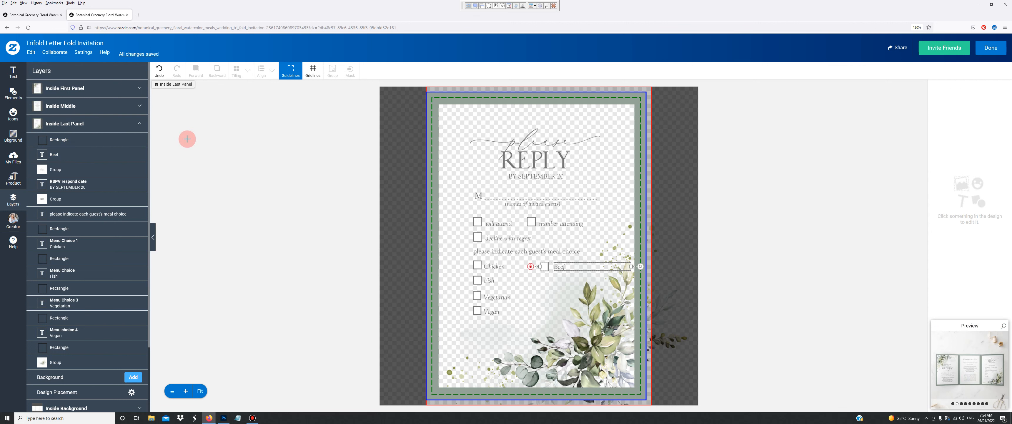
{"action": "left_click", "coordinate": [54, 156]}
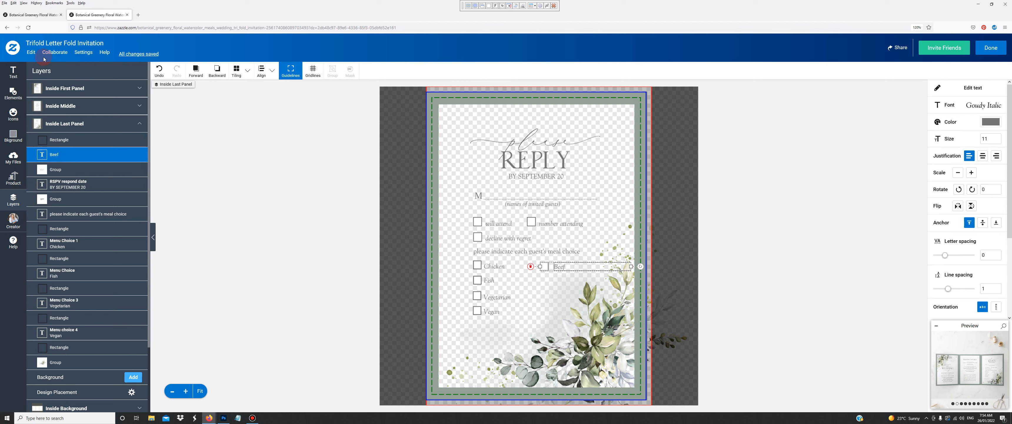
{"action": "left_click", "coordinate": [30, 53]}
{"action": "left_click", "coordinate": [38, 95]}
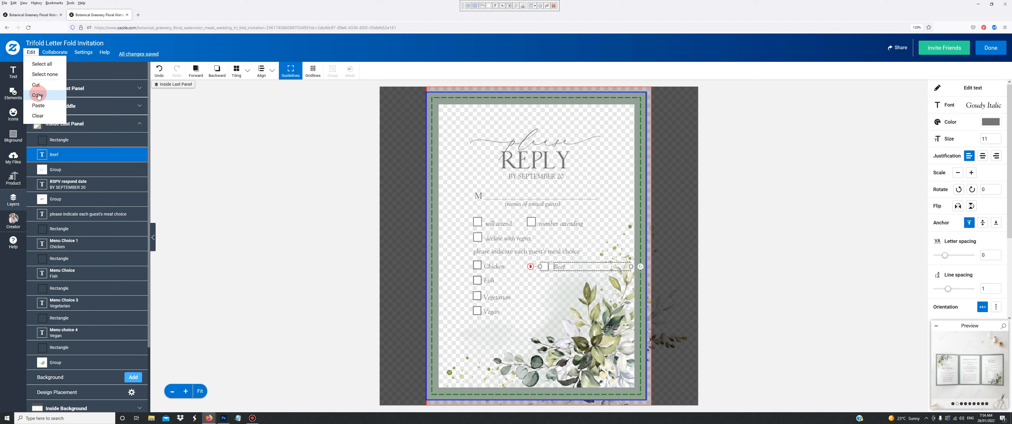
{"action": "left_click", "coordinate": [31, 52]}
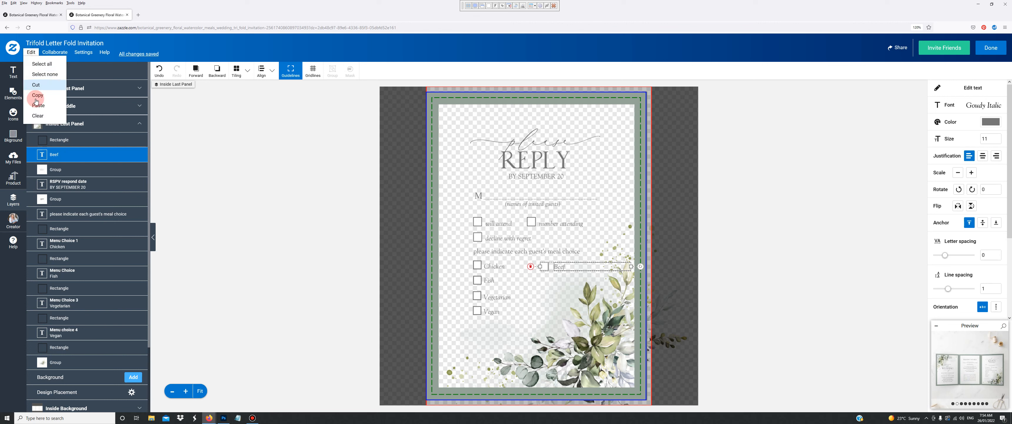
{"action": "left_click", "coordinate": [37, 106]}
{"action": "left_click", "coordinate": [214, 139]}
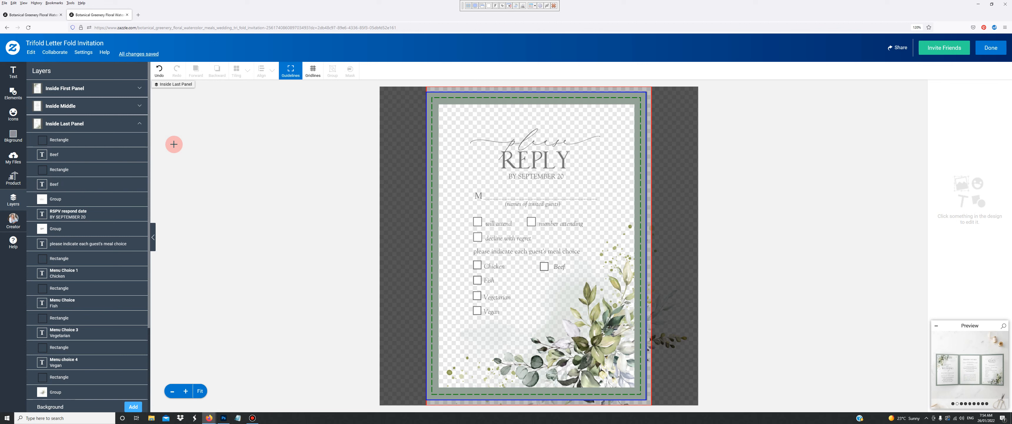
- Move the duplicated Beef text and its checkbox directly below the original Beef choice, level with the Fish row
{"action": "left_click", "coordinate": [101, 140]}
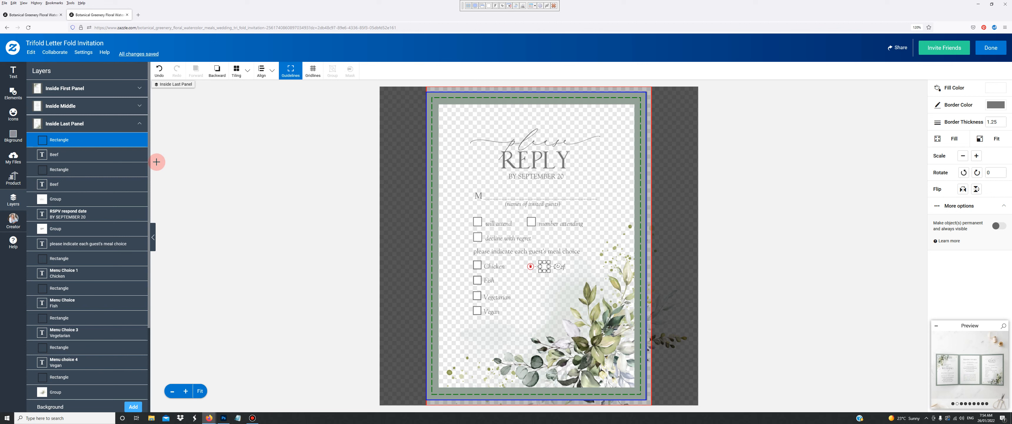
{"action": "left_click", "coordinate": [79, 153], "text": "shift"}
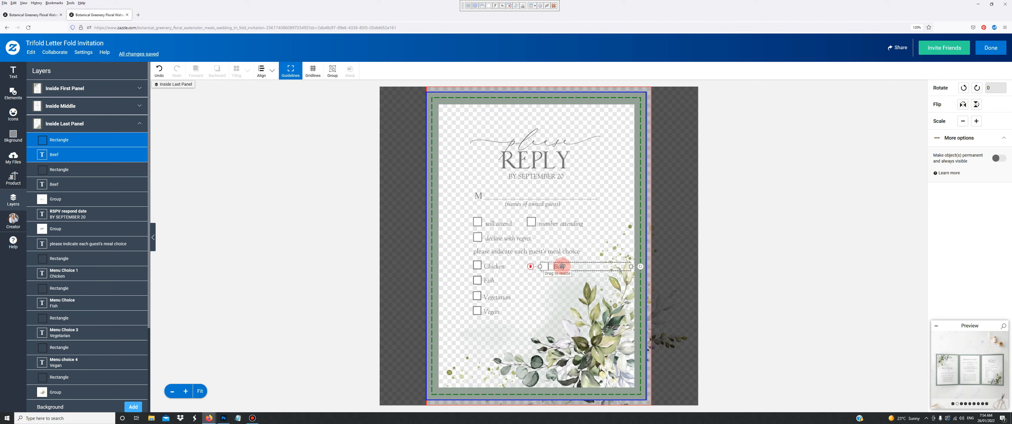
{"action": "mouse_move", "coordinate": [562, 266]}
{"action": "left_mouse_down"}
{"action": "mouse_move", "coordinate": [511, 266]}
{"action": "mouse_move", "coordinate": [565, 266]}
{"action": "mouse_move", "coordinate": [566, 279]}
{"action": "left_mouse_up"}
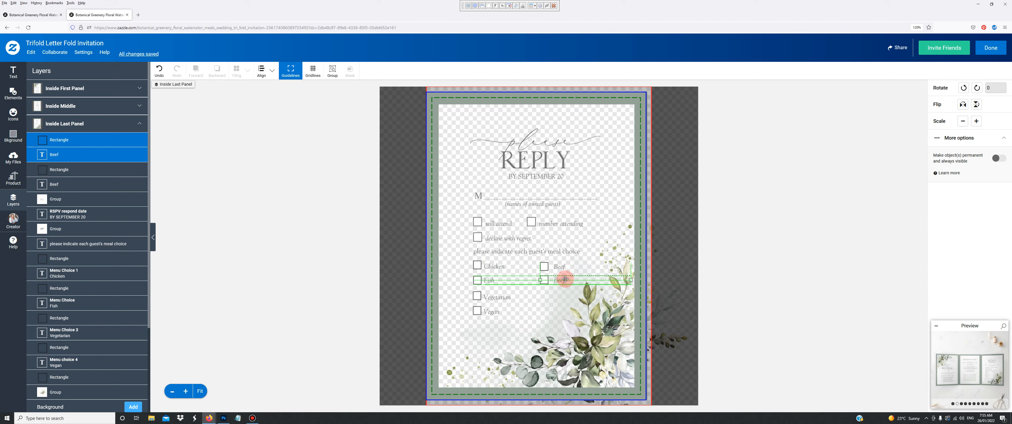
{"action": "left_click_drag", "start_coordinate": [565, 279], "coordinate": [565, 279]}
{"action": "left_click_drag", "start_coordinate": [565, 279], "coordinate": [565, 279]}
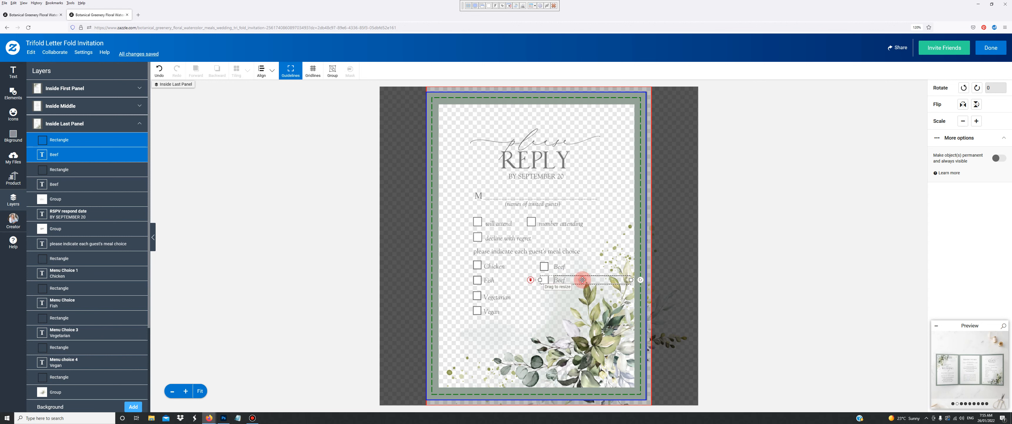
{"action": "left_click_drag", "start_coordinate": [583, 279], "coordinate": [582, 280]}
- Change the duplicated Beef text beside Fish to Pork and finish editing the design to return to the product page
{"action": "left_click", "coordinate": [78, 155]}
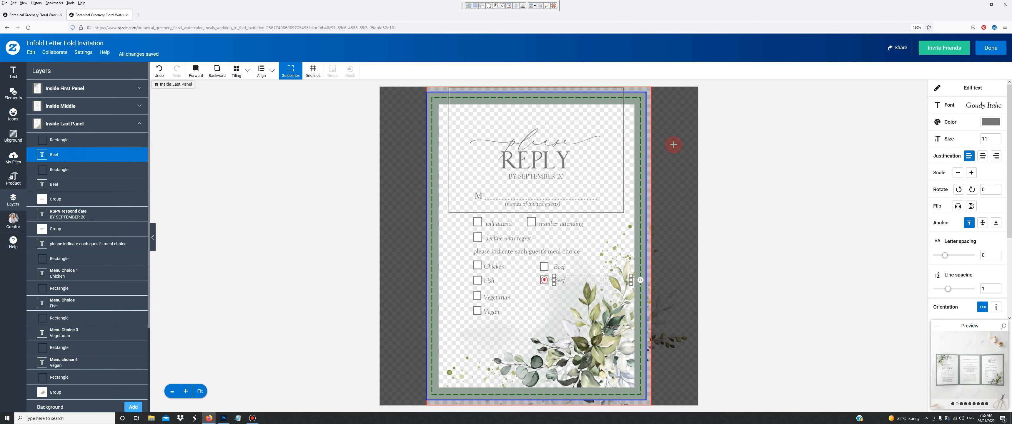
{"action": "left_click", "coordinate": [956, 92]}
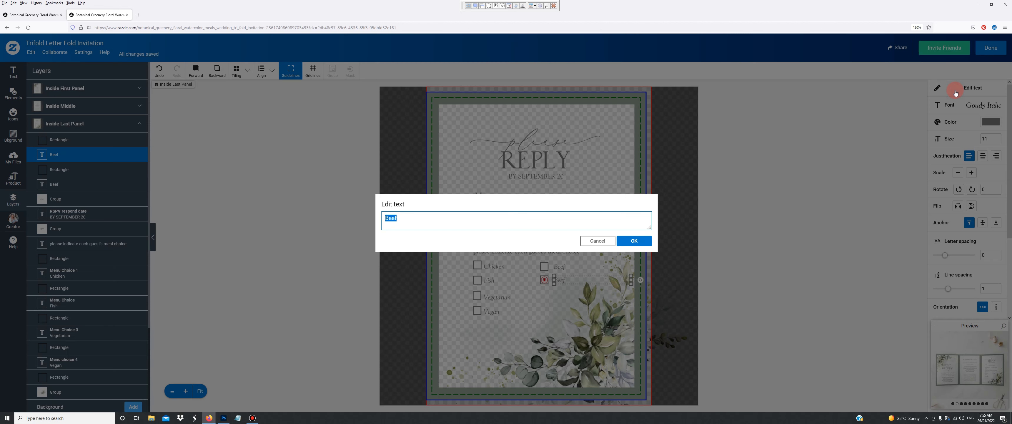
{"action": "type", "text": "Pork"}
{"action": "left_click", "coordinate": [639, 240]}
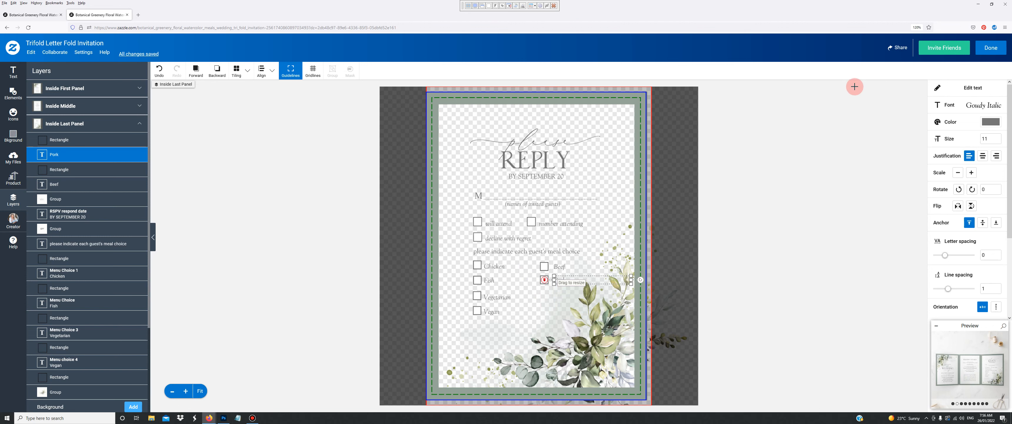
{"action": "left_click", "coordinate": [990, 49]}
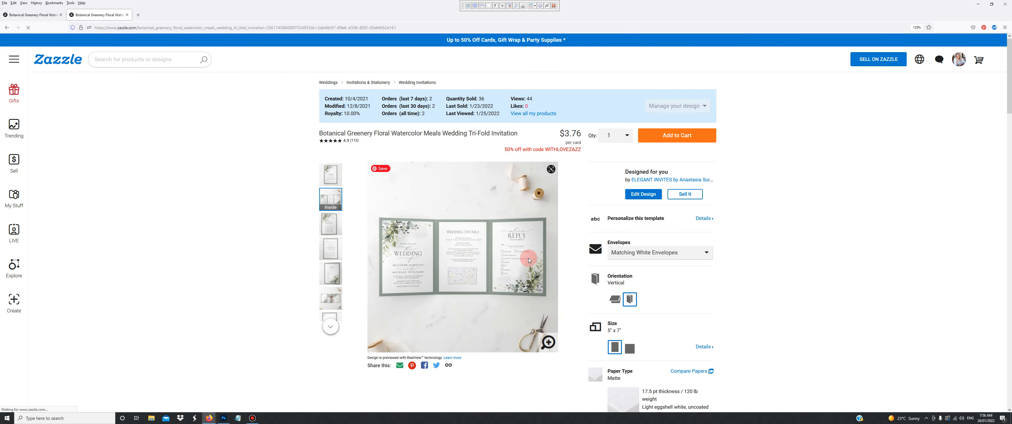